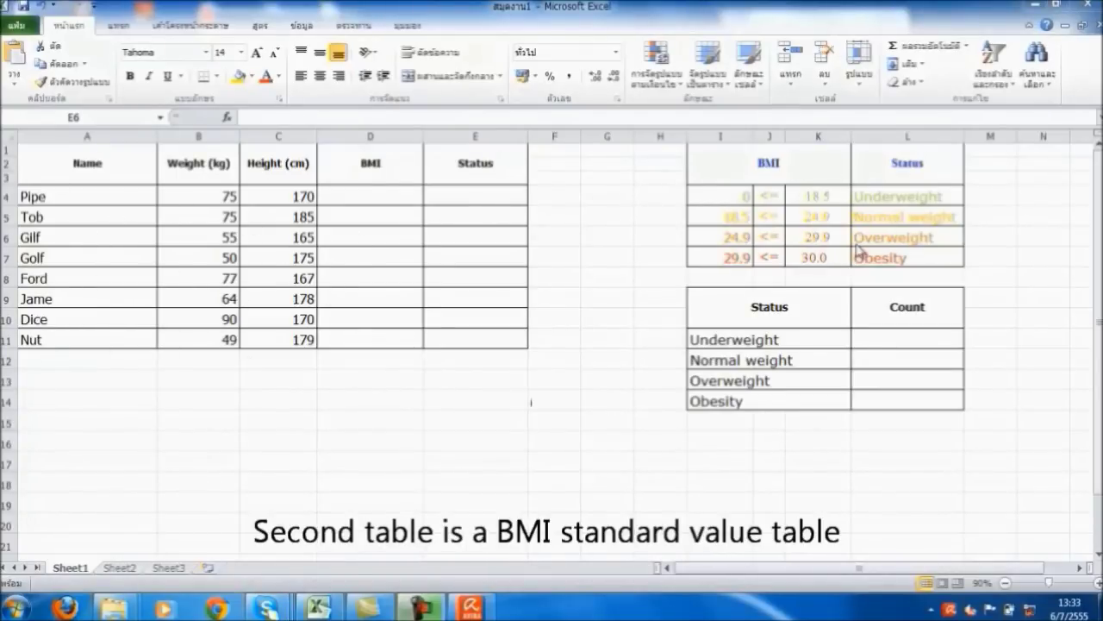
# Enter =B4/(C4/100)^2 in D4 to calculate the first person's BMI
pyautogui.click(368, 197)
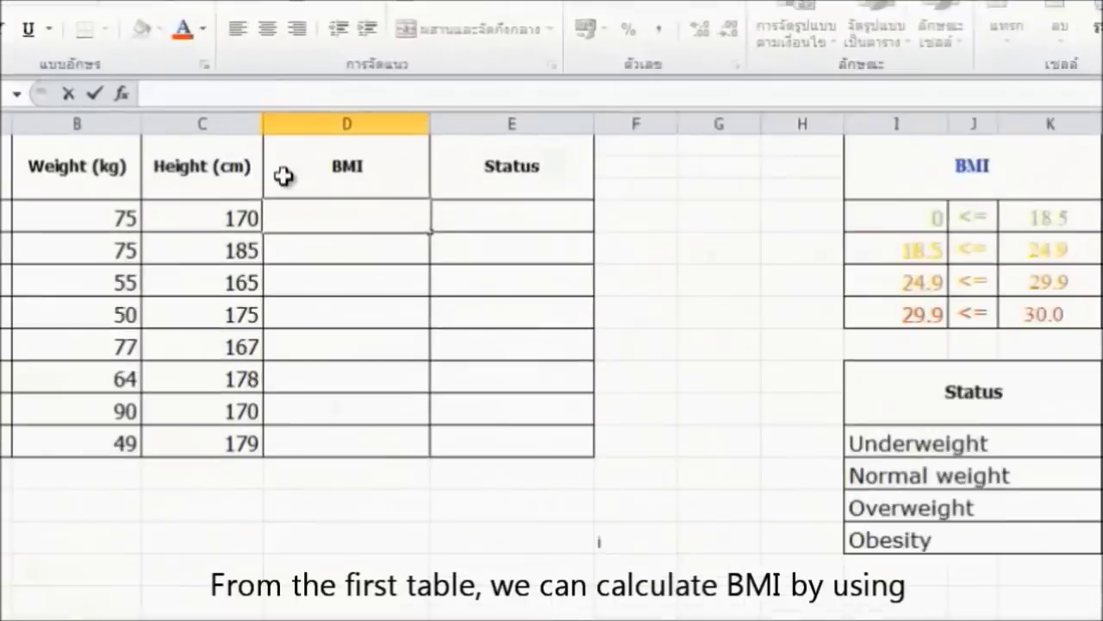
pyautogui.write('=')
pyautogui.click(118, 221)
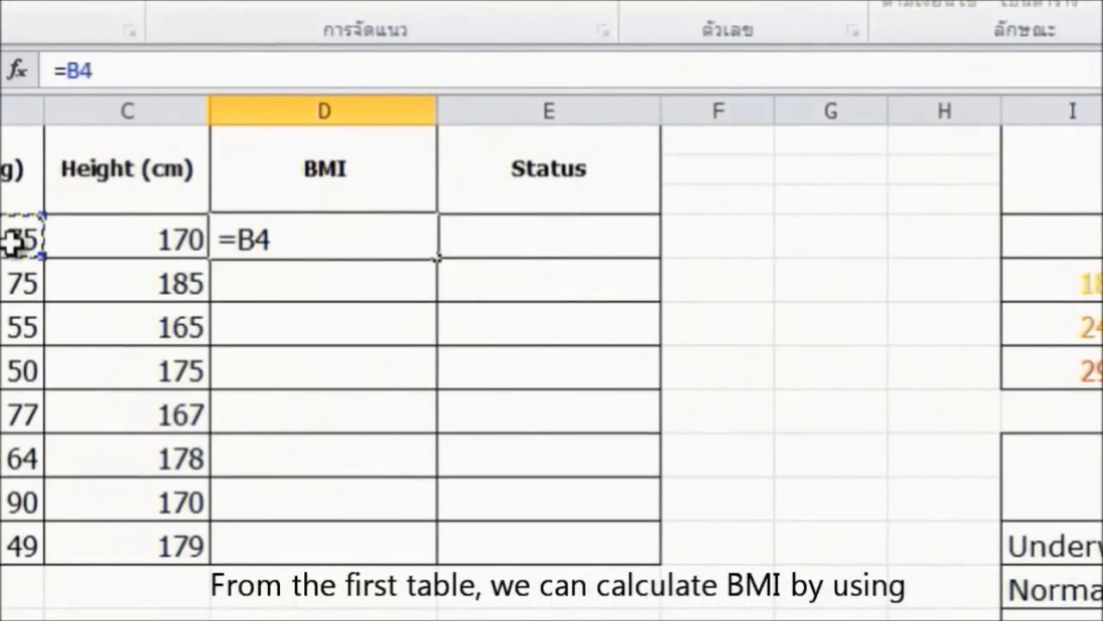
pyautogui.write('/(')
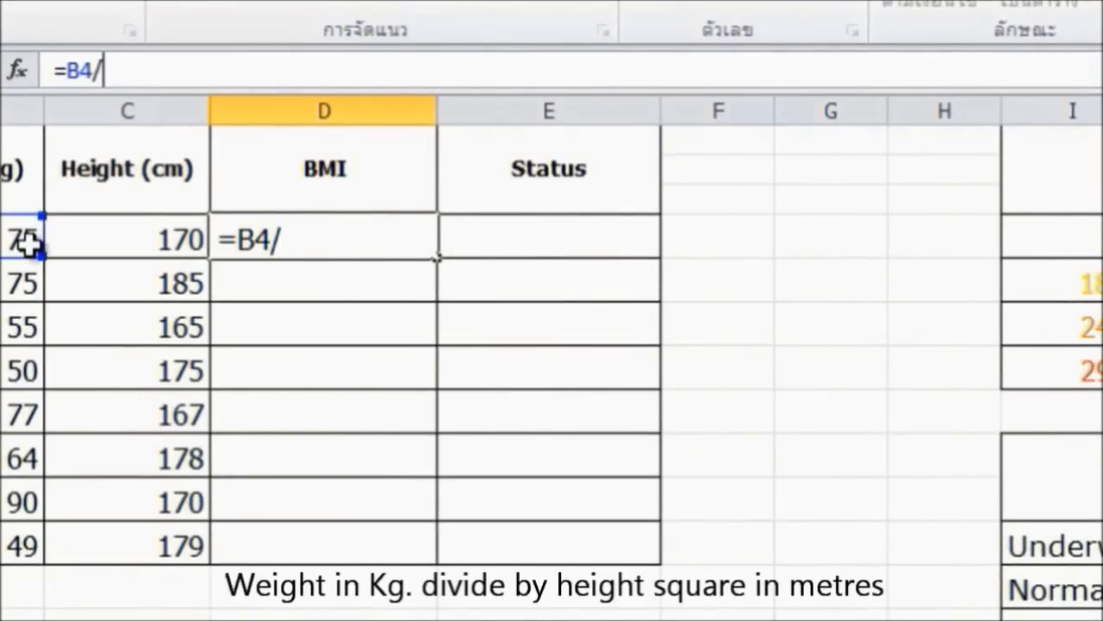
pyautogui.click(104, 237)
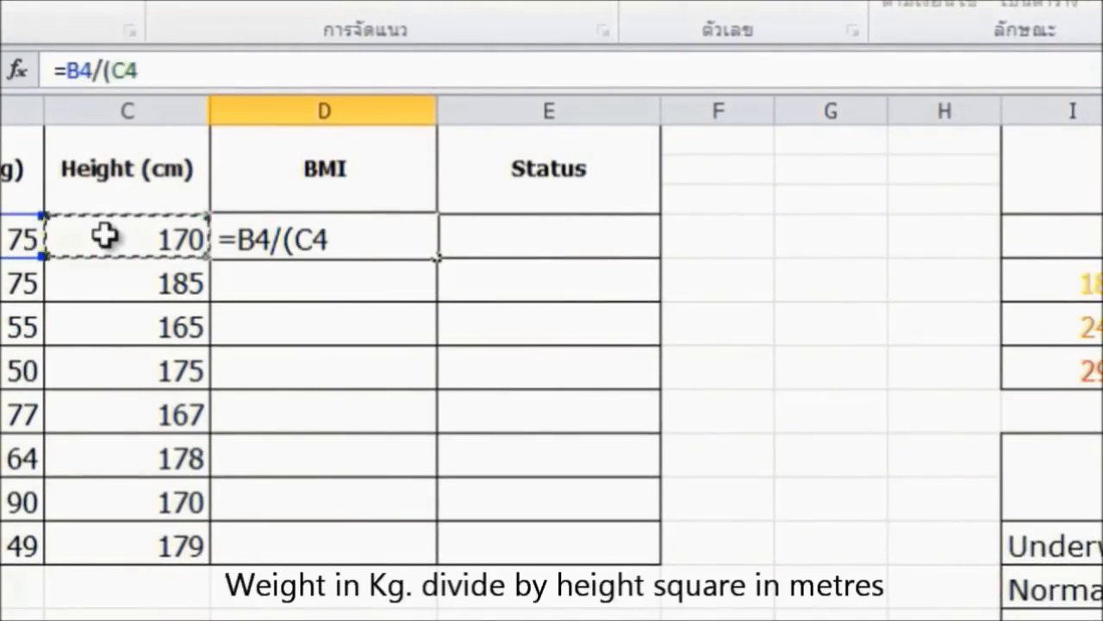
pyautogui.write('/1')
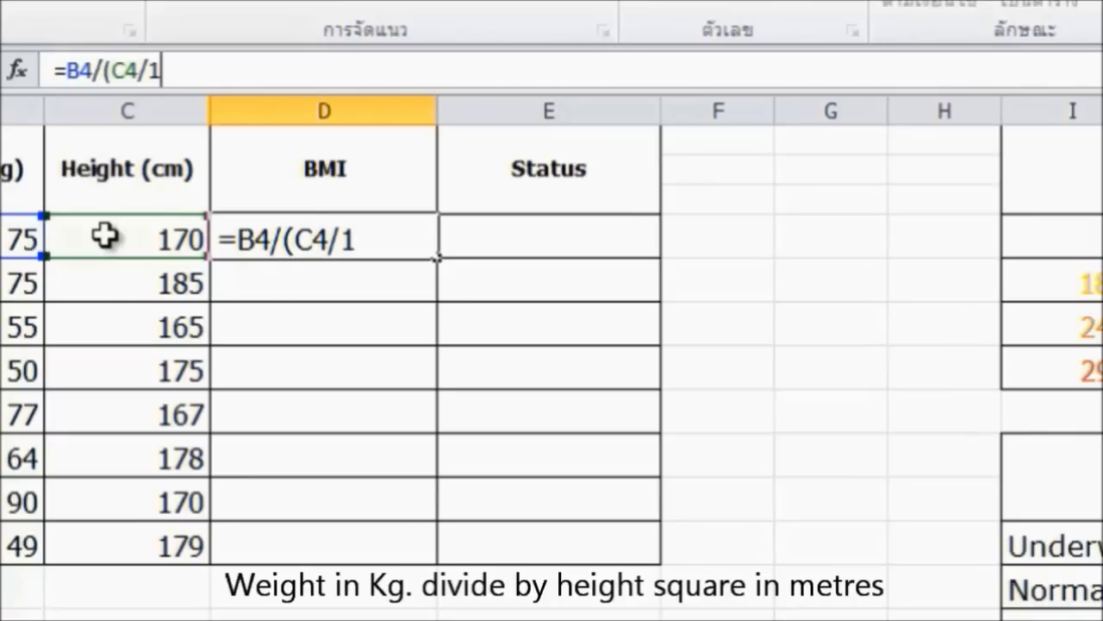
pyautogui.write('00)')
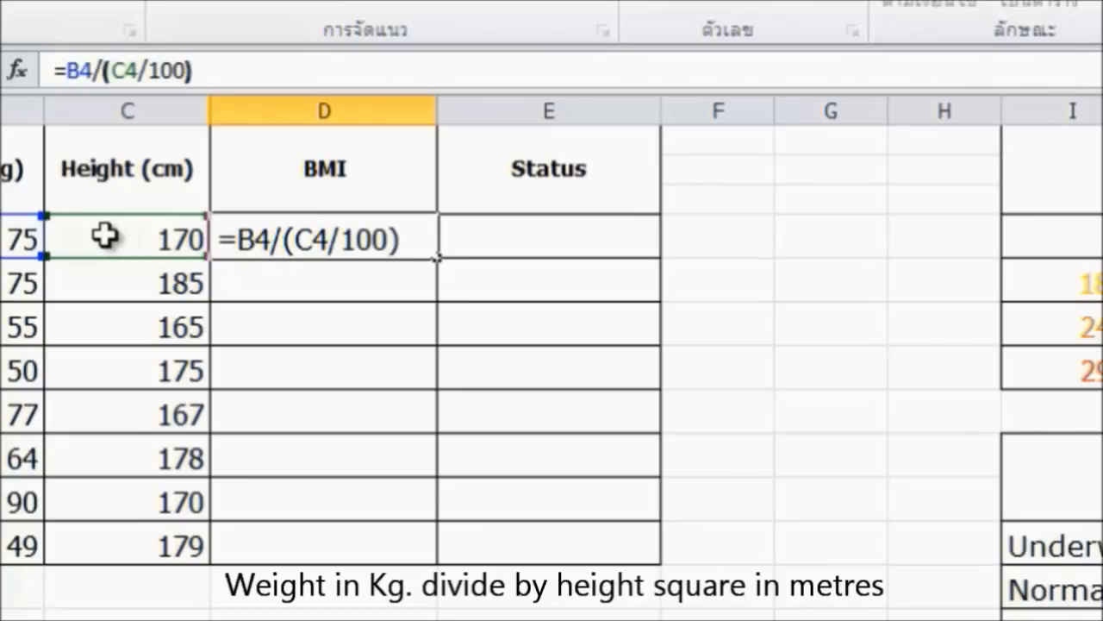
pyautogui.write('^2')
pyautogui.press('Return')
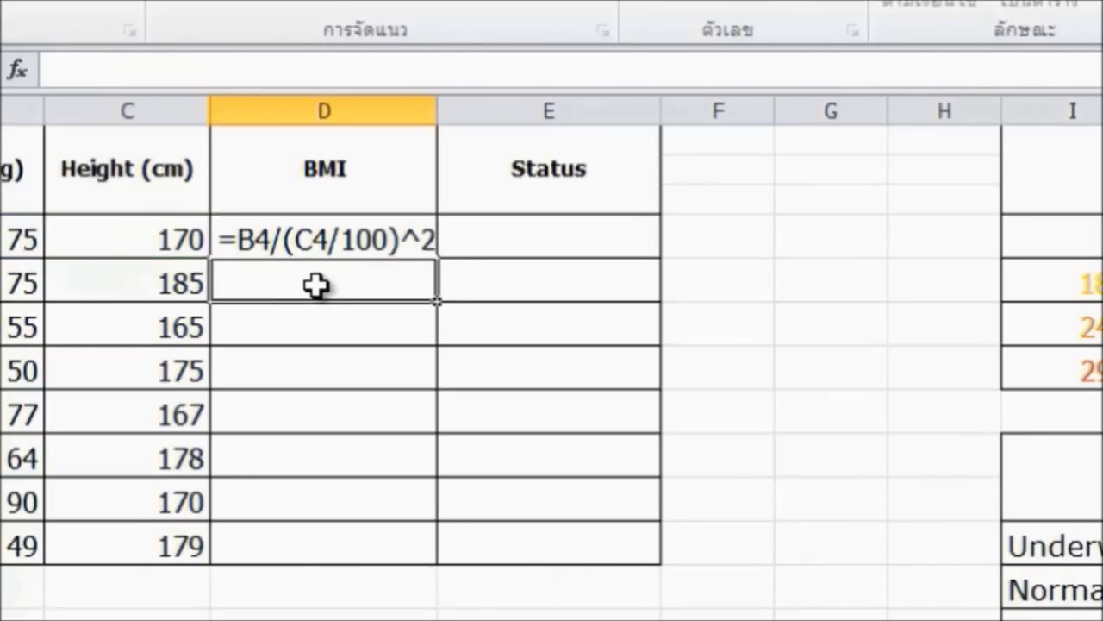
# Fill the BMI formula from D4 down to D11
pyautogui.click(336, 235)
pyautogui.moveTo(437, 256); pyautogui.dragTo(432, 545)
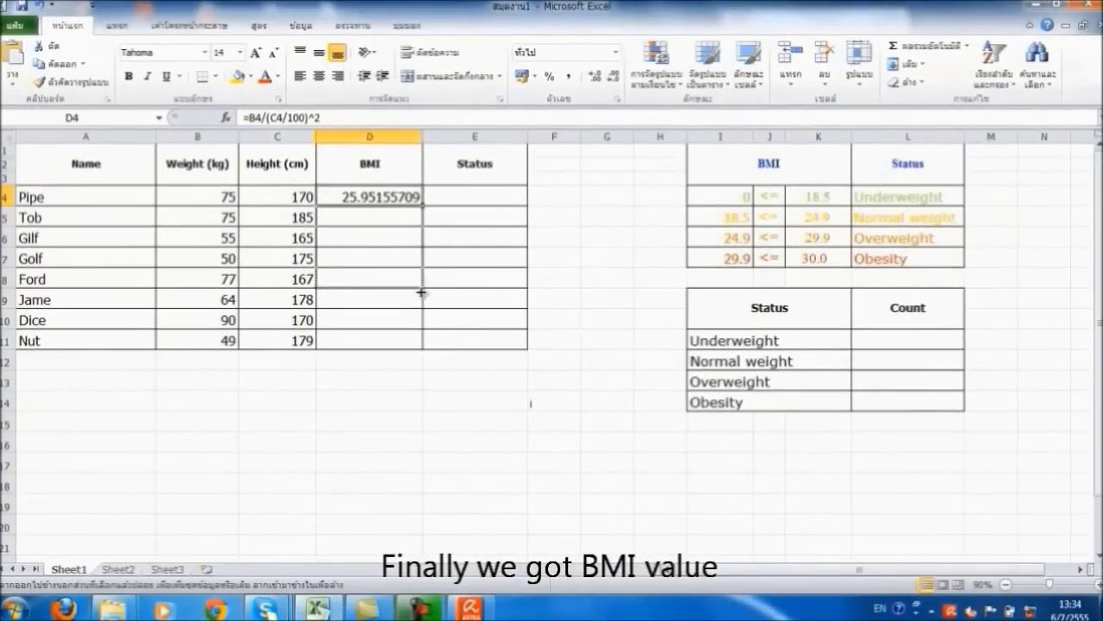
pyautogui.moveTo(420, 345); pyautogui.dragTo(420, 345)
# Format the BMI cells D4:D11 as Number with 2 decimal places
pyautogui.rightClick(384, 198)
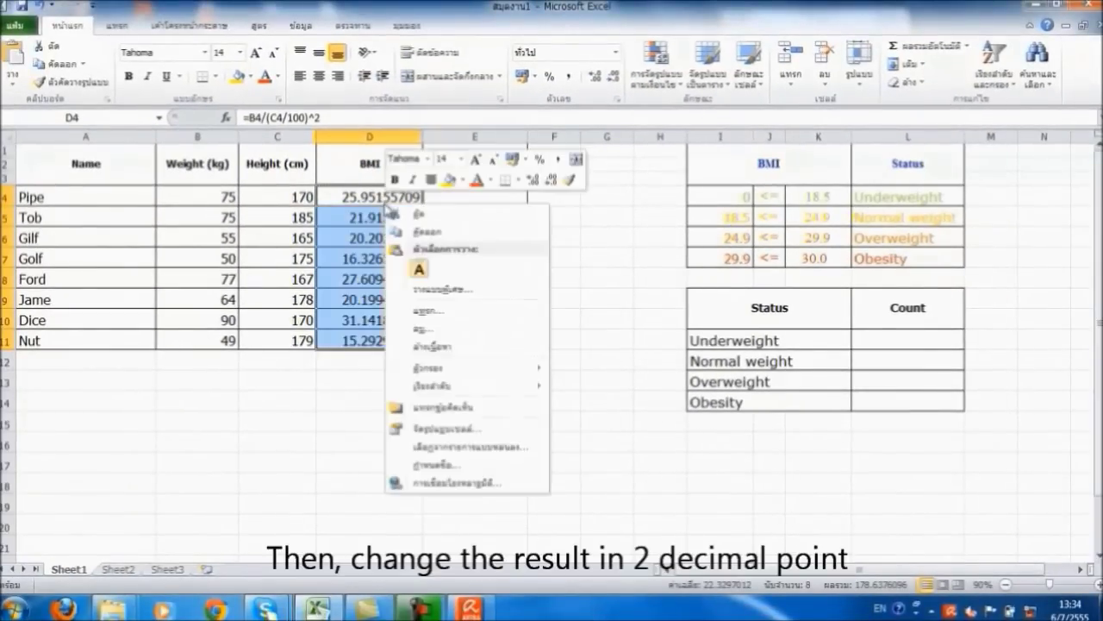
pyautogui.click(439, 428)
pyautogui.click(250, 296)
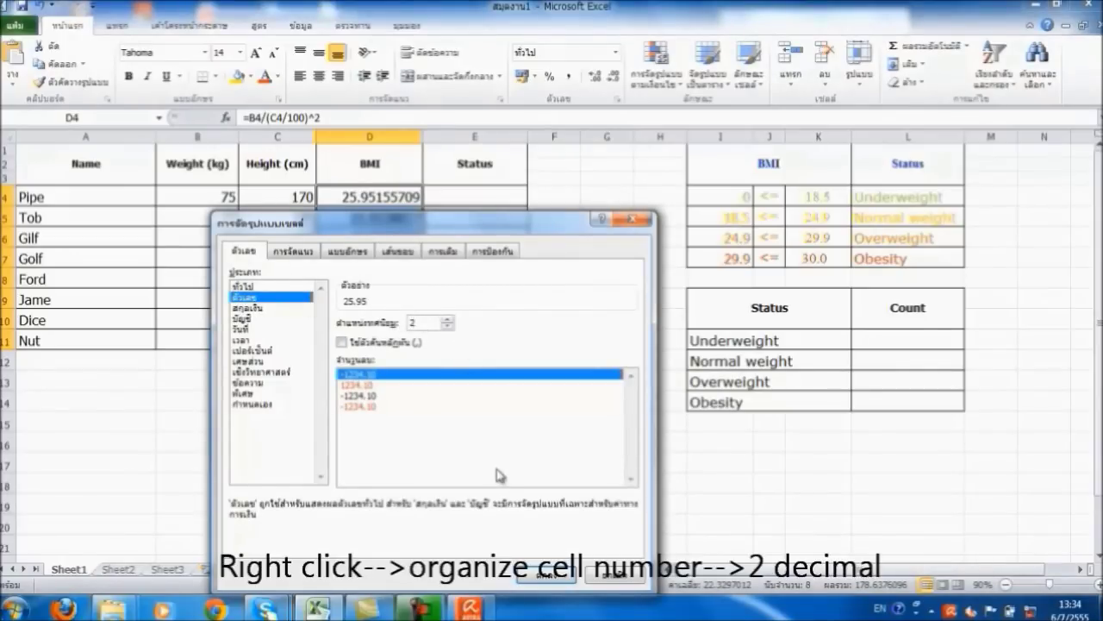
pyautogui.click(546, 574)
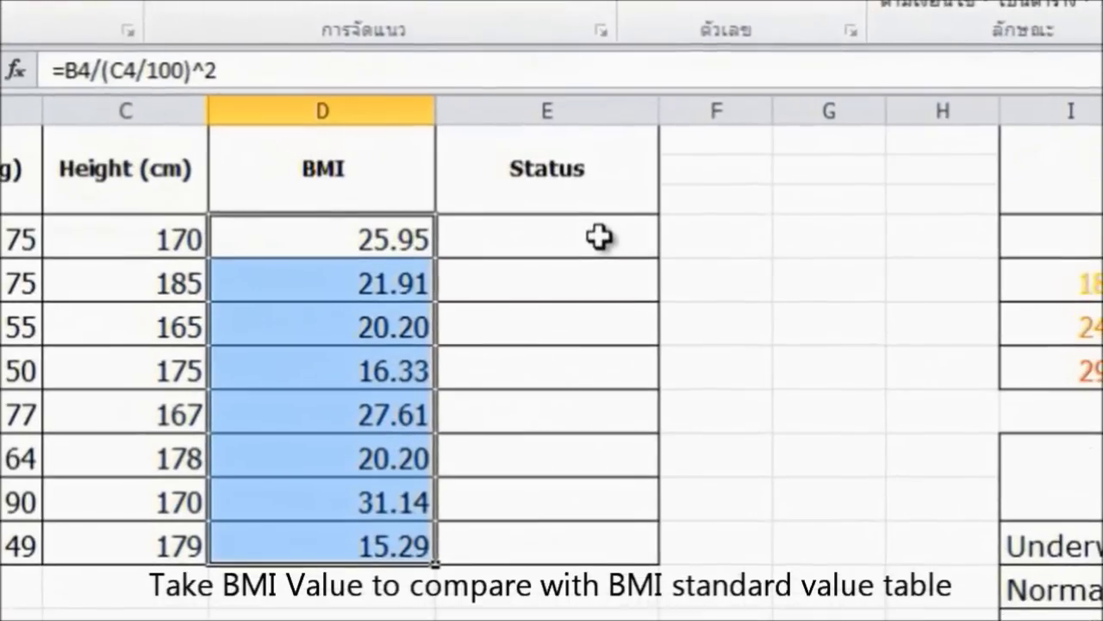
# In E4, start the formula =IF(D4<=$K$4,$L$4, with absolute threshold and label references
pyautogui.click(501, 196)
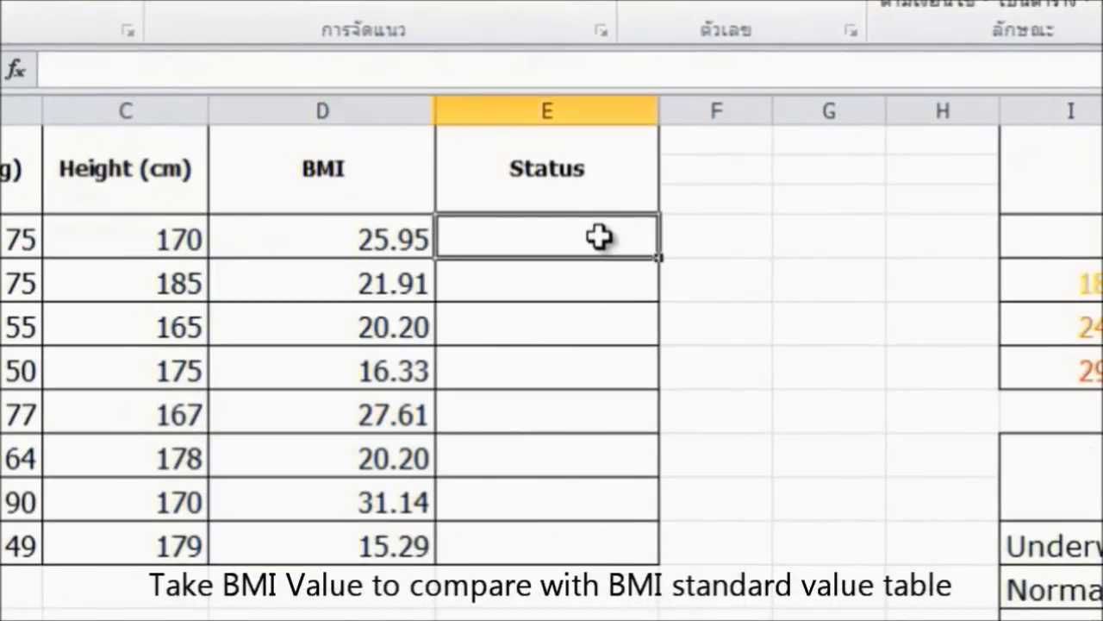
pyautogui.click(318, 75)
pyautogui.write('=')
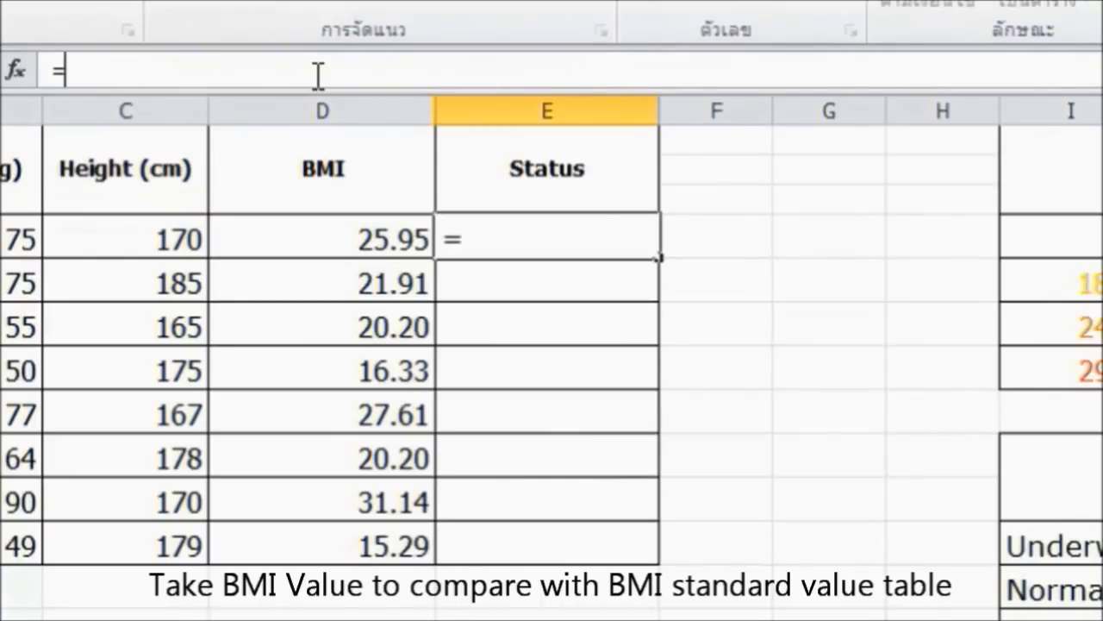
pyautogui.write('if')
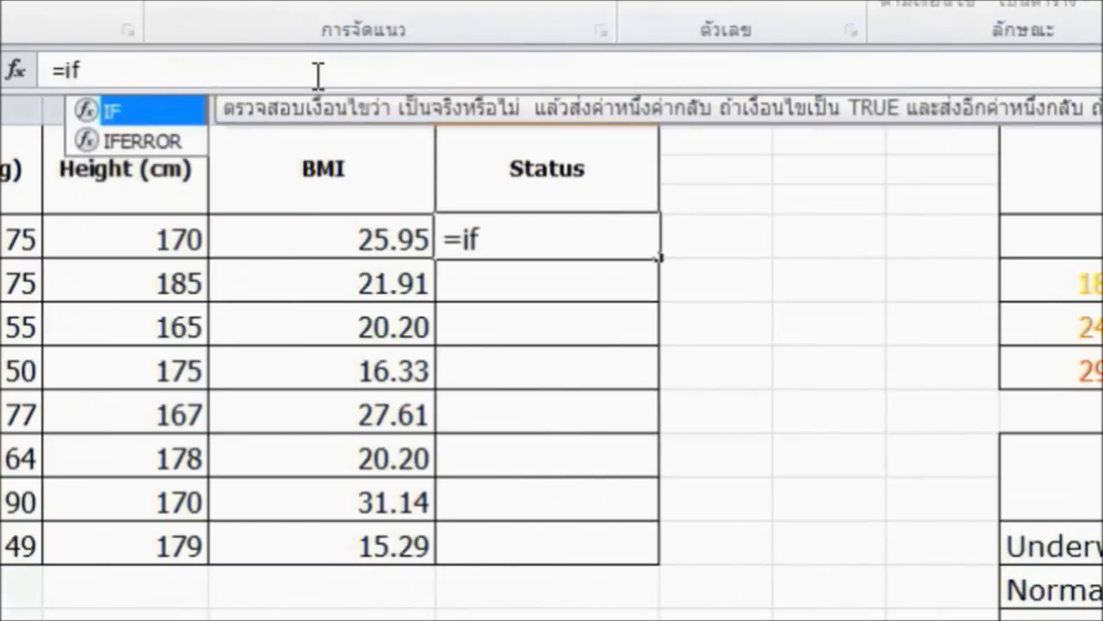
pyautogui.write('(')
pyautogui.click(307, 239)
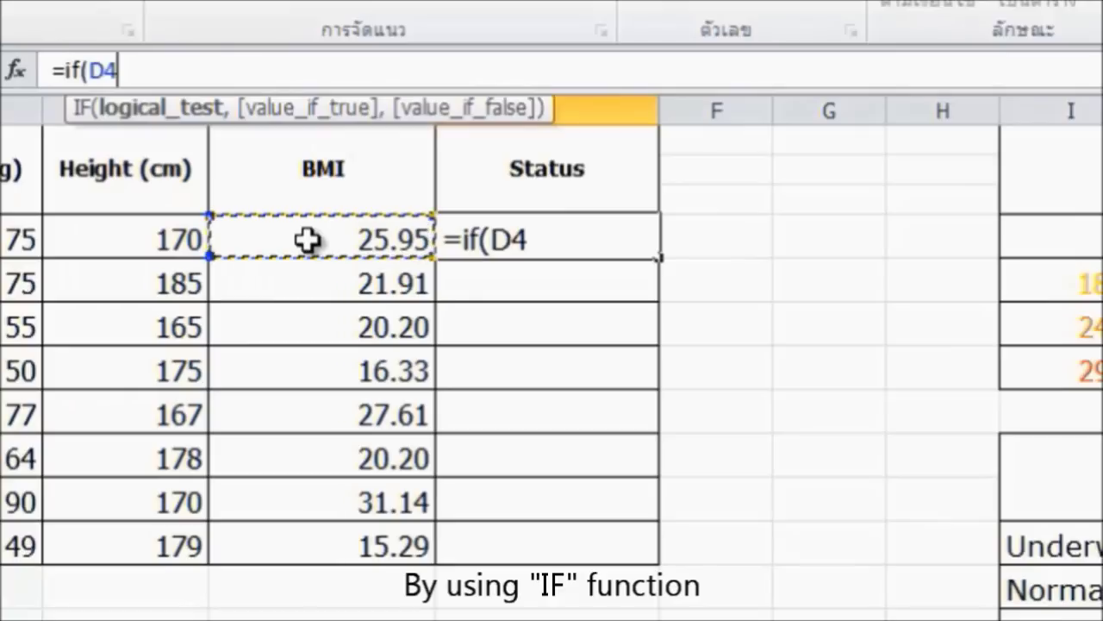
pyautogui.write(',')
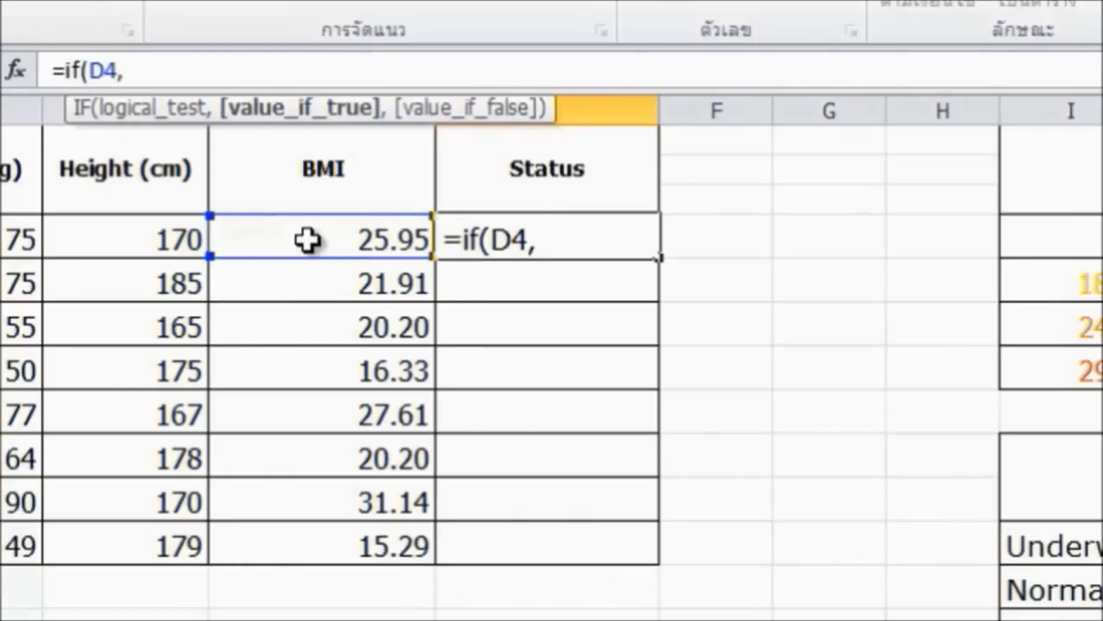
pyautogui.press('BackSpace')
pyautogui.write('<')
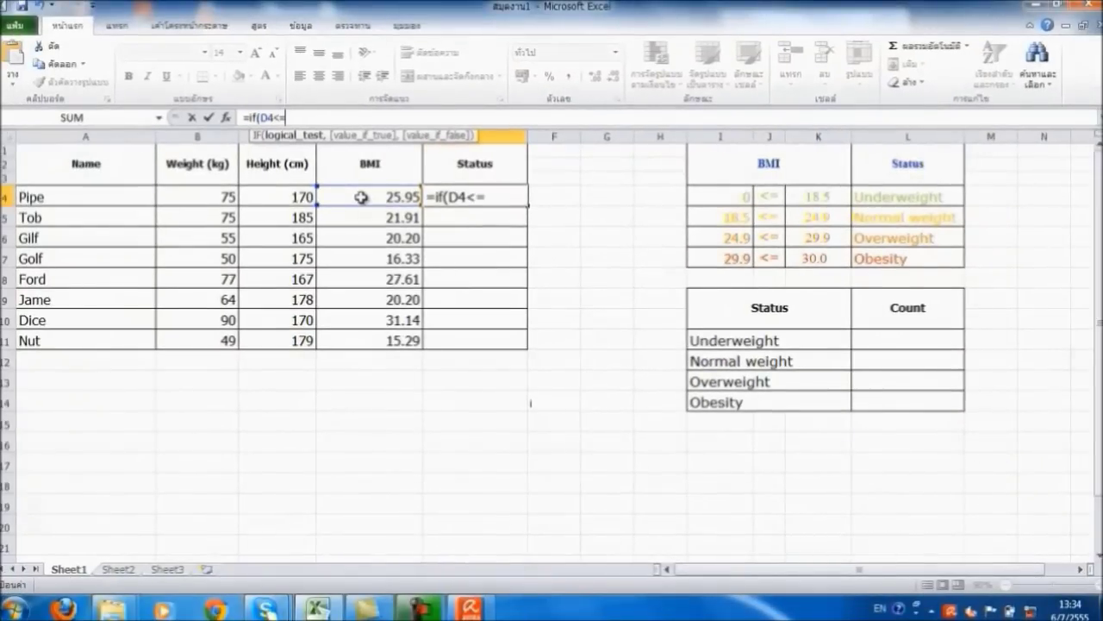
pyautogui.write('=')
pyautogui.click(841, 197)
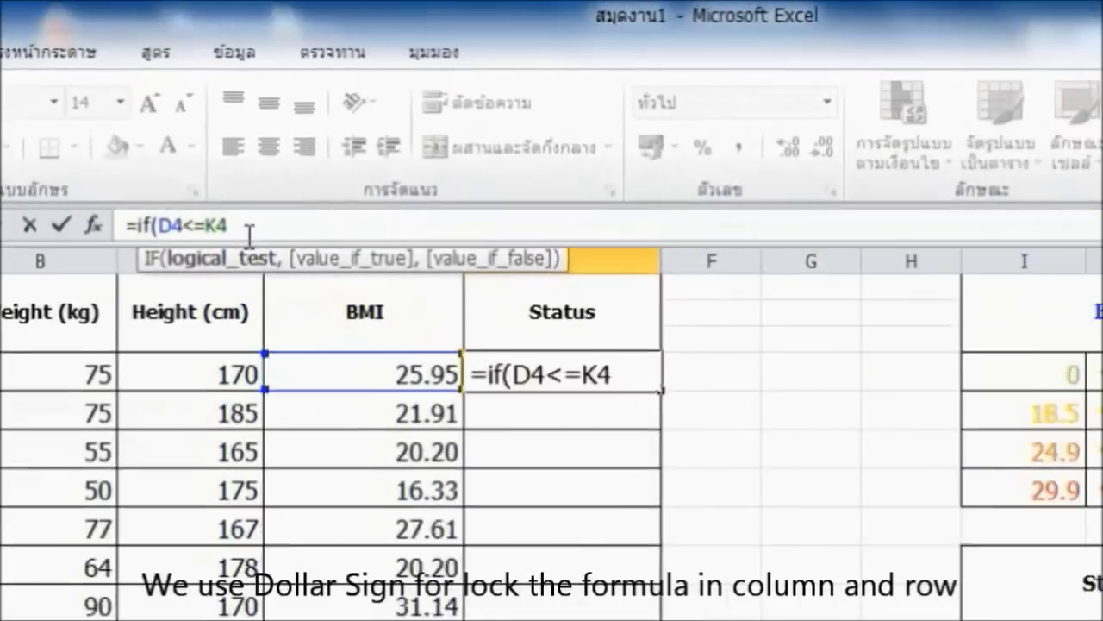
pyautogui.click(205, 226)
pyautogui.write('$')
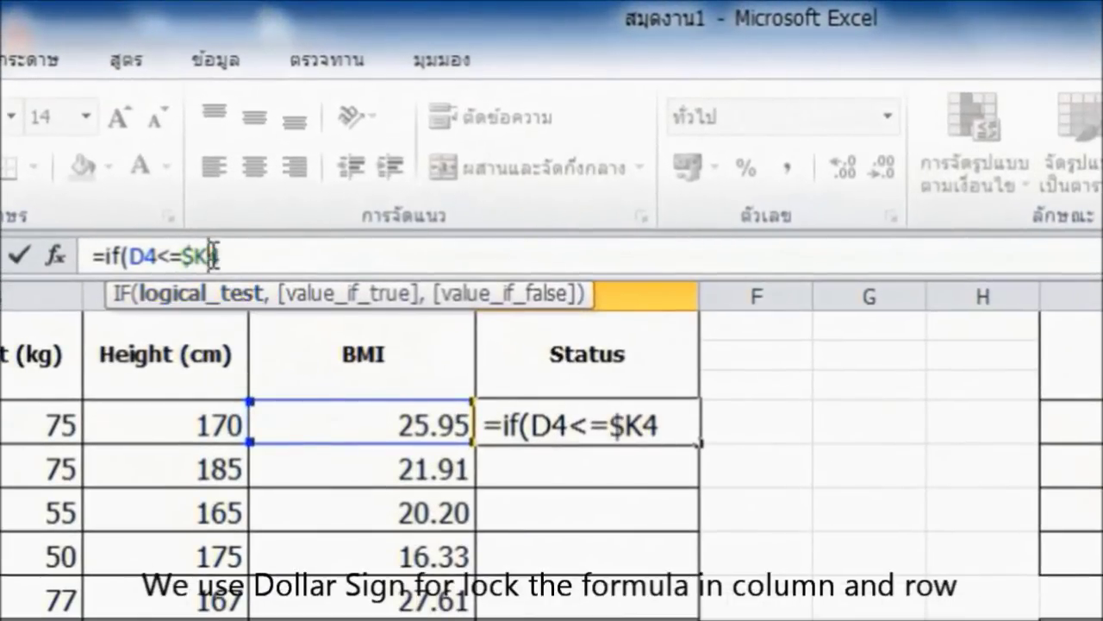
pyautogui.click(233, 225)
pyautogui.write('$')
pyautogui.click(276, 259)
pyautogui.write(',')
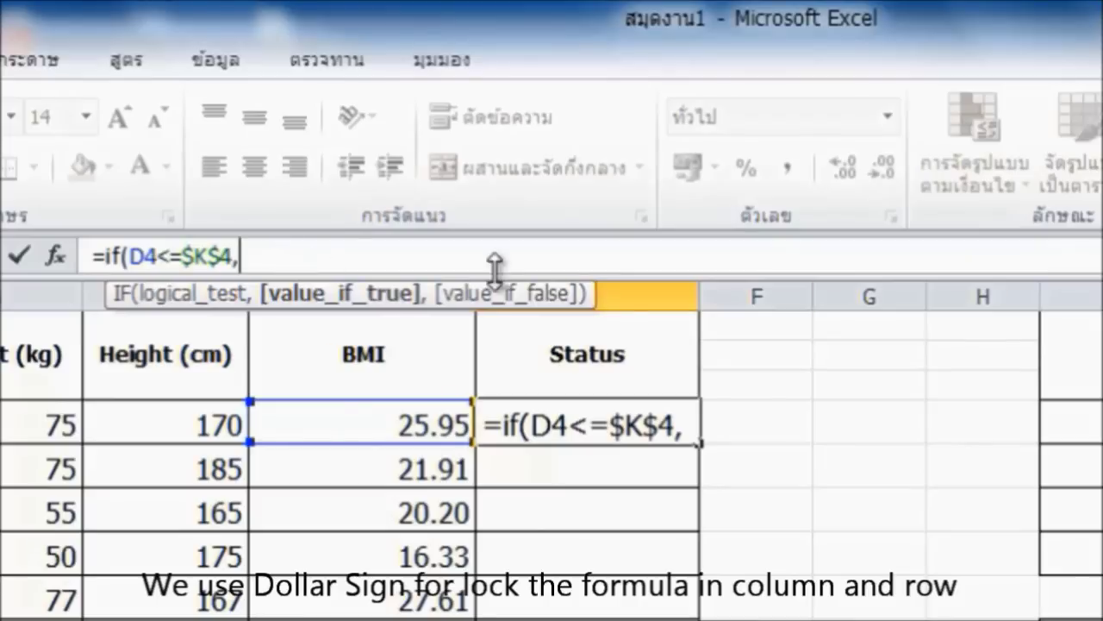
pyautogui.write('L4')
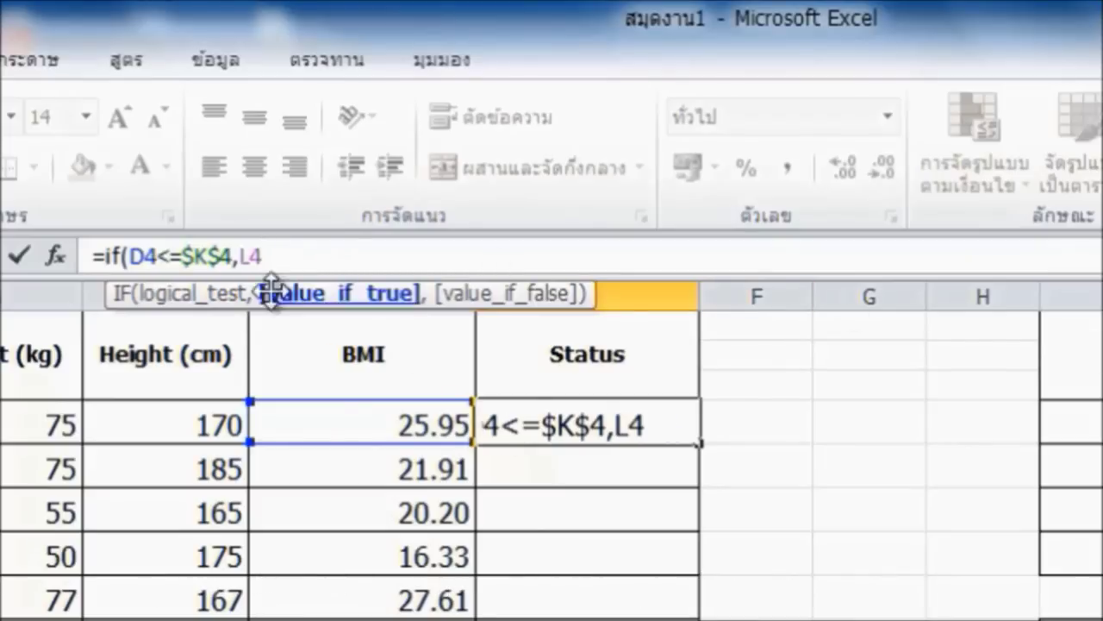
pyautogui.click(245, 256)
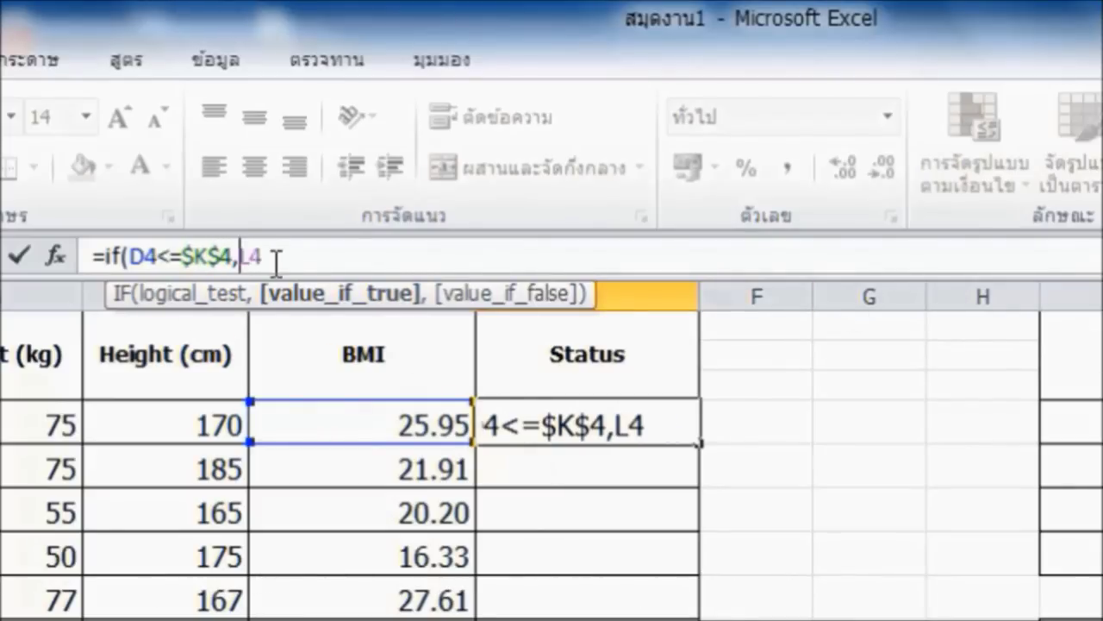
pyautogui.write('$')
pyautogui.click(267, 256)
pyautogui.write('$4')
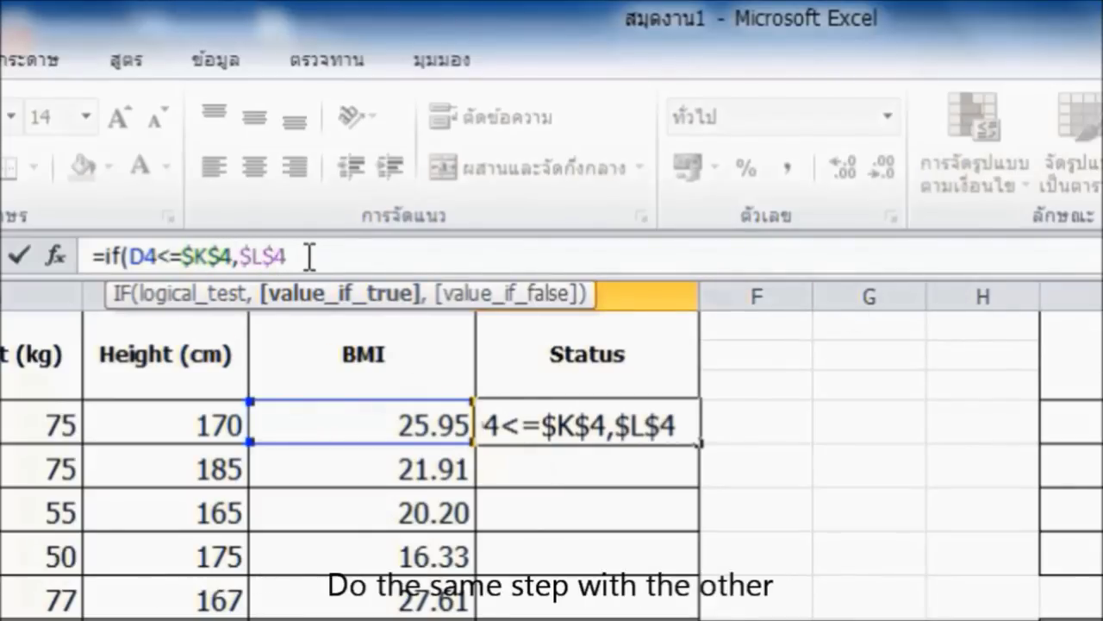
pyautogui.write(',')
# Copy the IF clause and paste versions testing $K$5/$L$5 and $K$6/$L$6
pyautogui.moveTo(299, 256); pyautogui.dragTo(105, 257)
pyautogui.hotkey('ctrl', 'c')
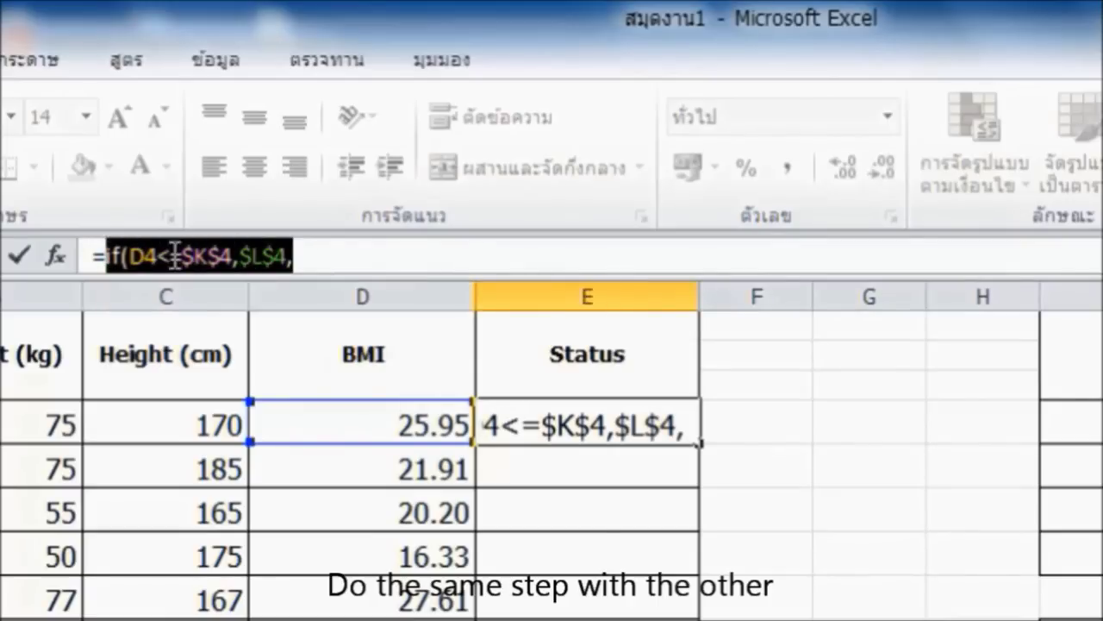
pyautogui.click(296, 256)
pyautogui.hotkey('ctrl', 'v')
pyautogui.moveTo(424, 255); pyautogui.dragTo(479, 253)
pyautogui.write('5,$L$')
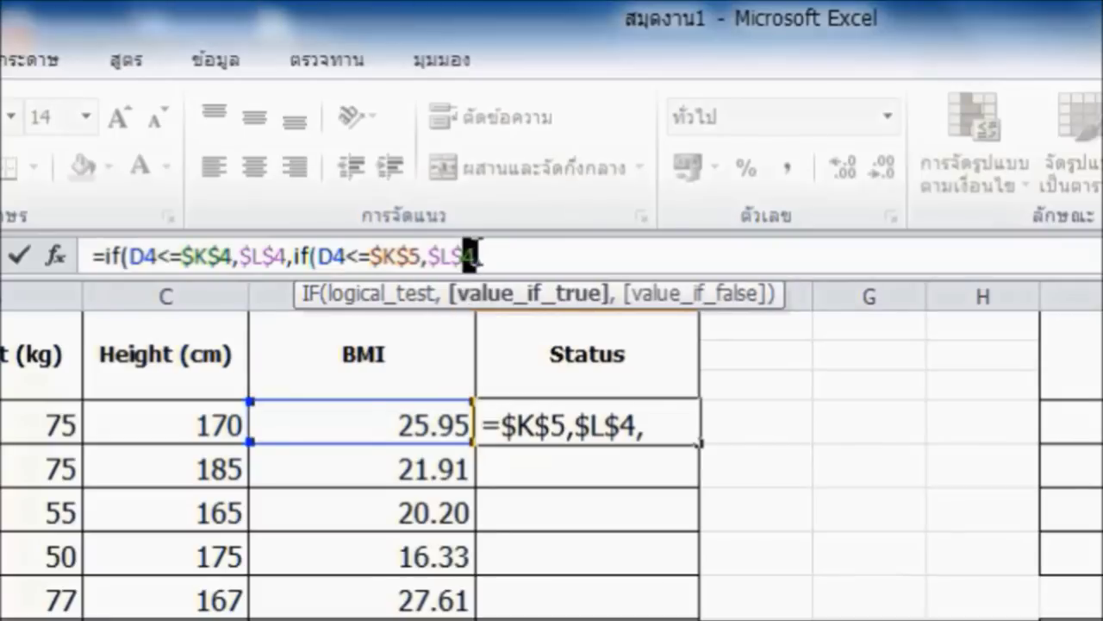
pyautogui.write('5')
pyautogui.click(531, 257)
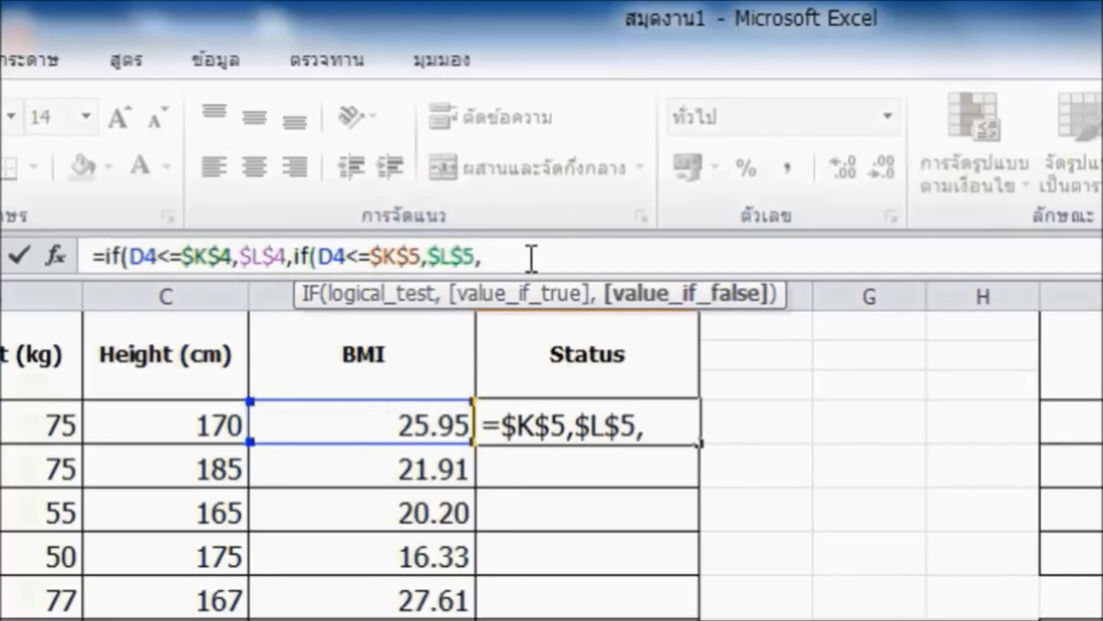
pyautogui.hotkey('ctrl', 'v')
pyautogui.moveTo(607, 255); pyautogui.dragTo(597, 254)
pyautogui.click(606, 253)
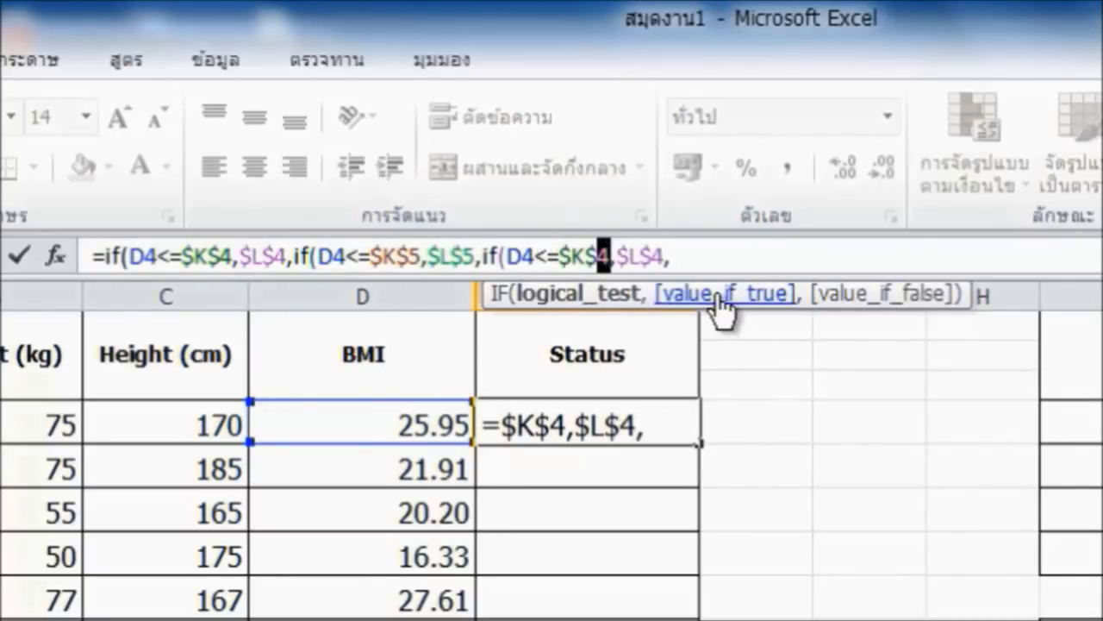
pyautogui.write('6')
pyautogui.moveTo(669, 256); pyautogui.dragTo(660, 255)
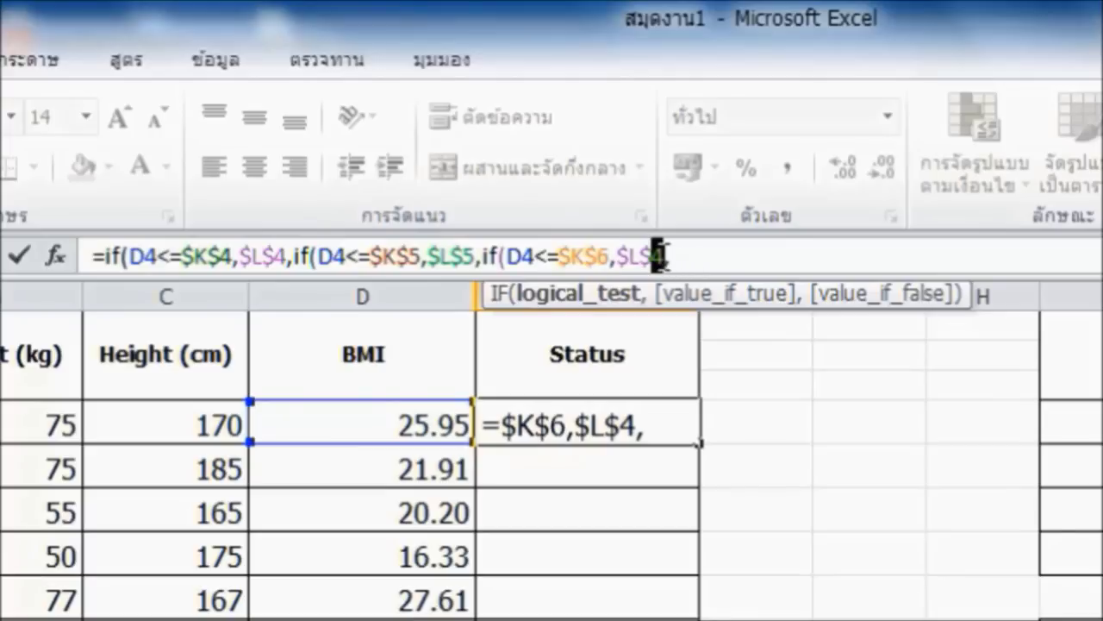
pyautogui.write('6')
# Add the final clause for $K$7/$L$7 and close the formula with four parentheses
pyautogui.click(693, 257)
pyautogui.hotkey('ctrl', 'v')
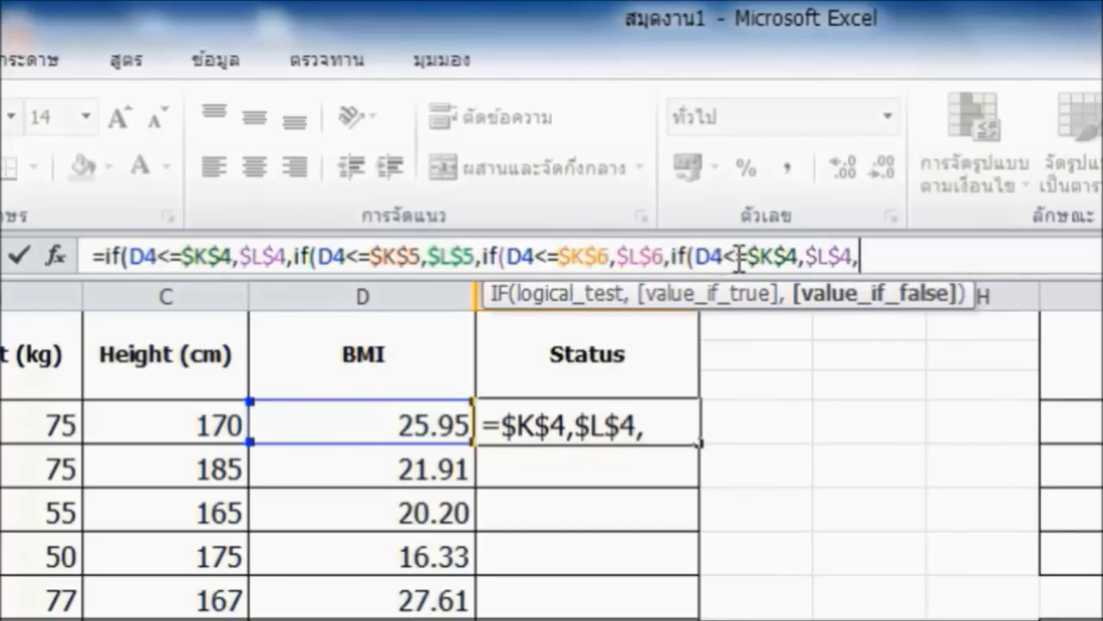
pyautogui.moveTo(781, 256); pyautogui.dragTo(791, 256)
pyautogui.click(796, 256)
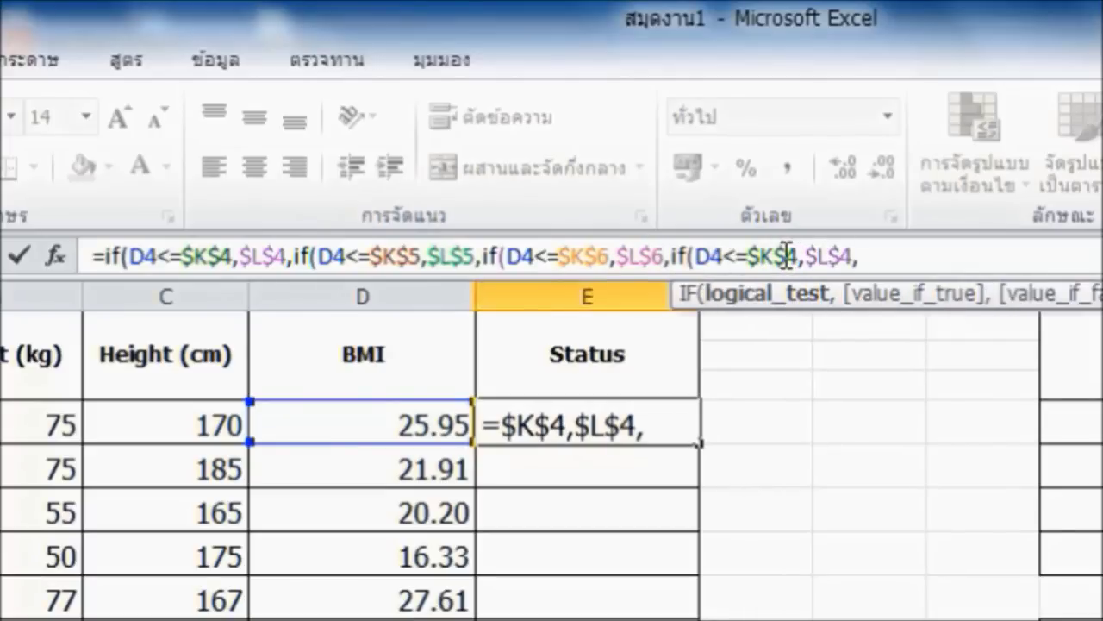
pyautogui.press('BackSpace')
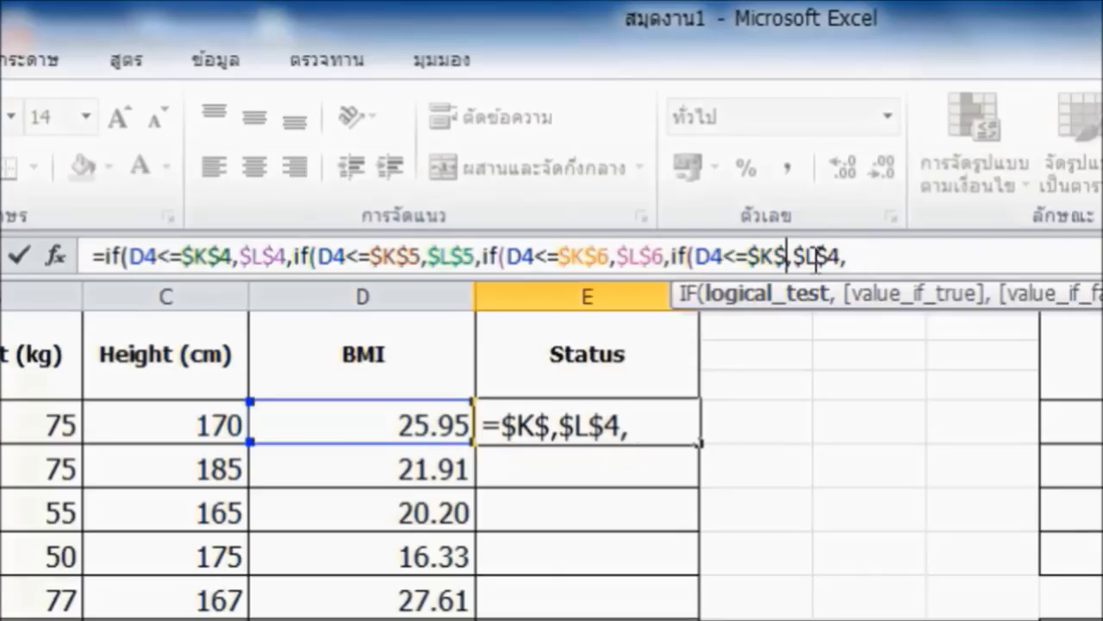
pyautogui.write('7')
pyautogui.moveTo(842, 256); pyautogui.dragTo(854, 256)
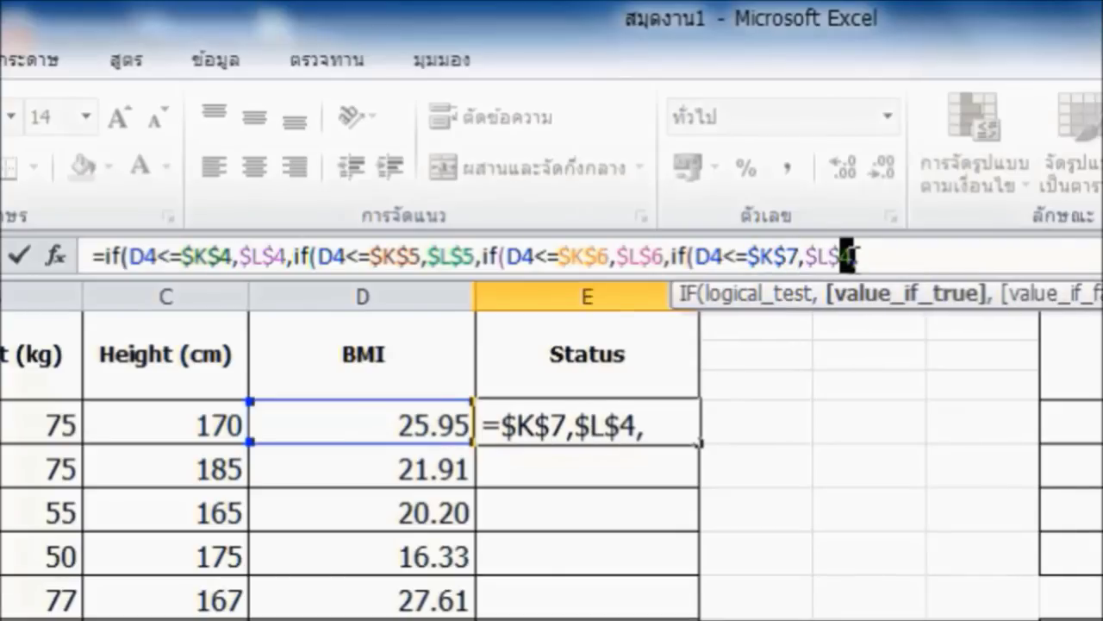
pyautogui.write('7')
pyautogui.click(901, 253)
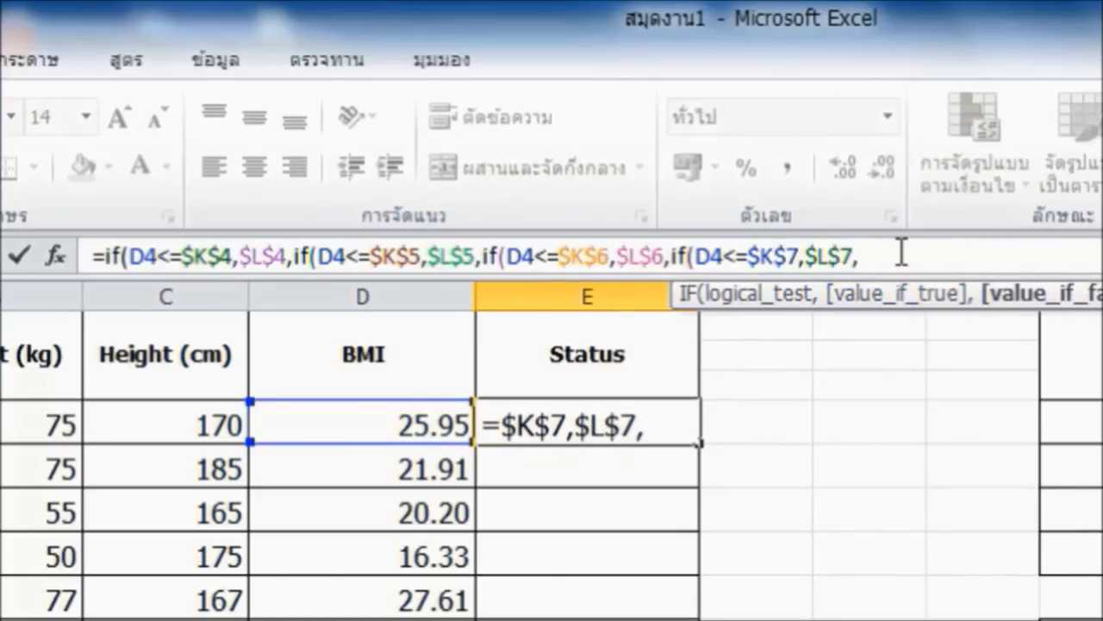
pyautogui.press('BackSpace')
pyautogui.write('))))')
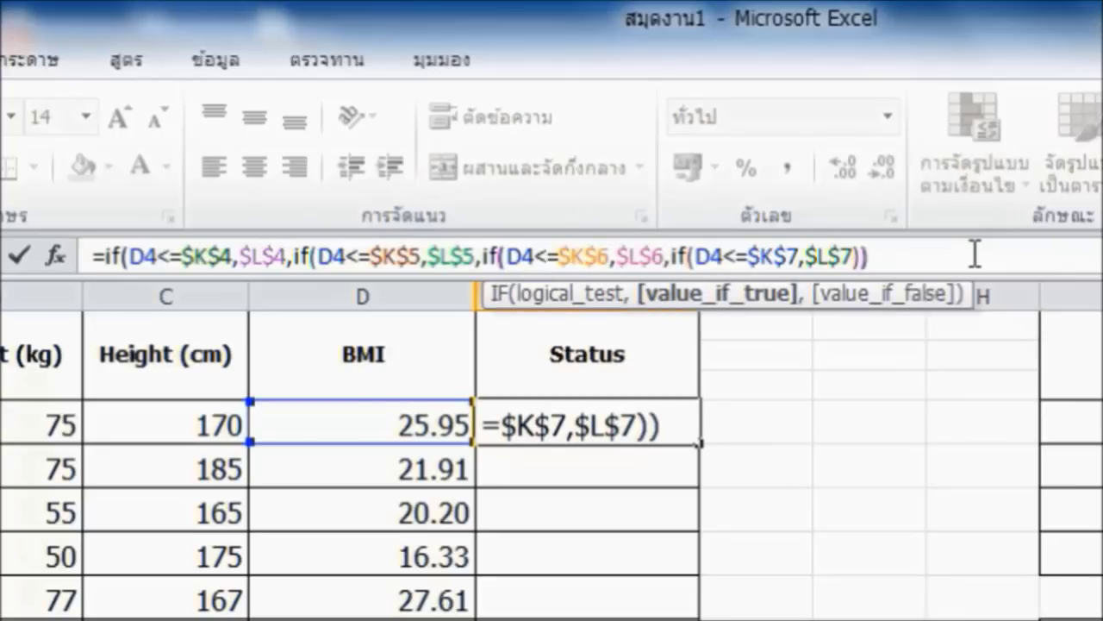
# Commit the status formula in E4 and copy it down to E11
pyautogui.click(810, 415)
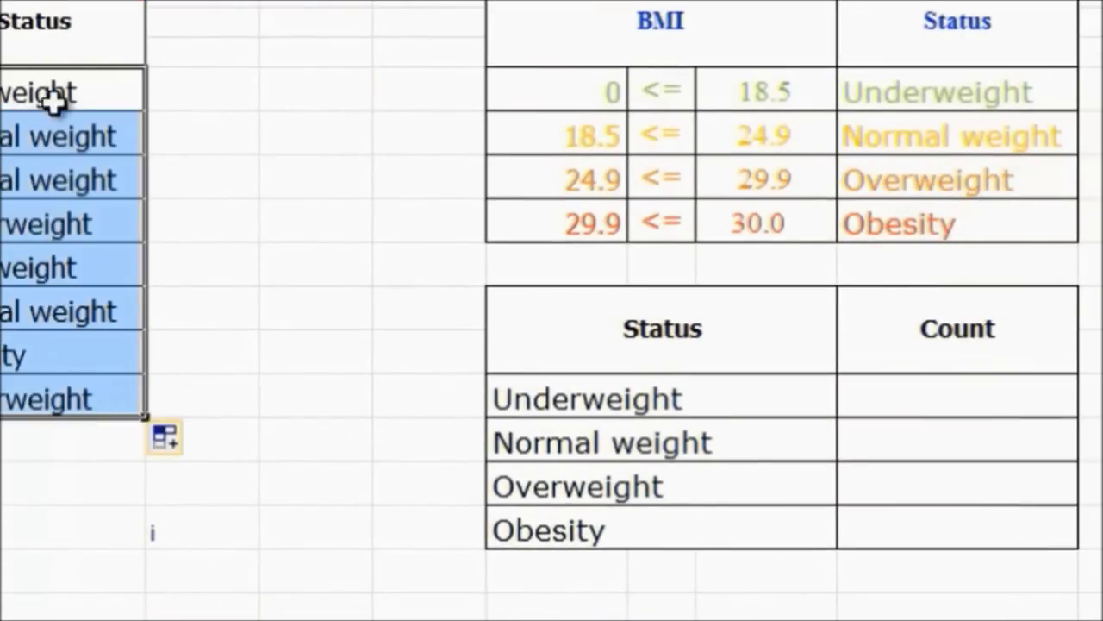
pyautogui.click(197, 248)
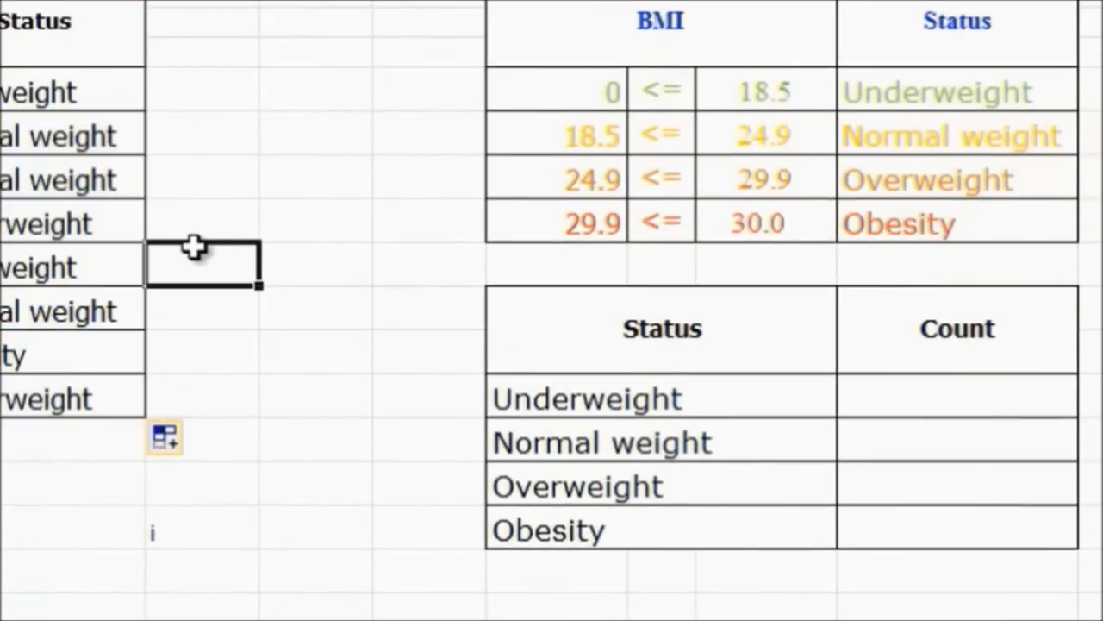
pyautogui.click(175, 224)
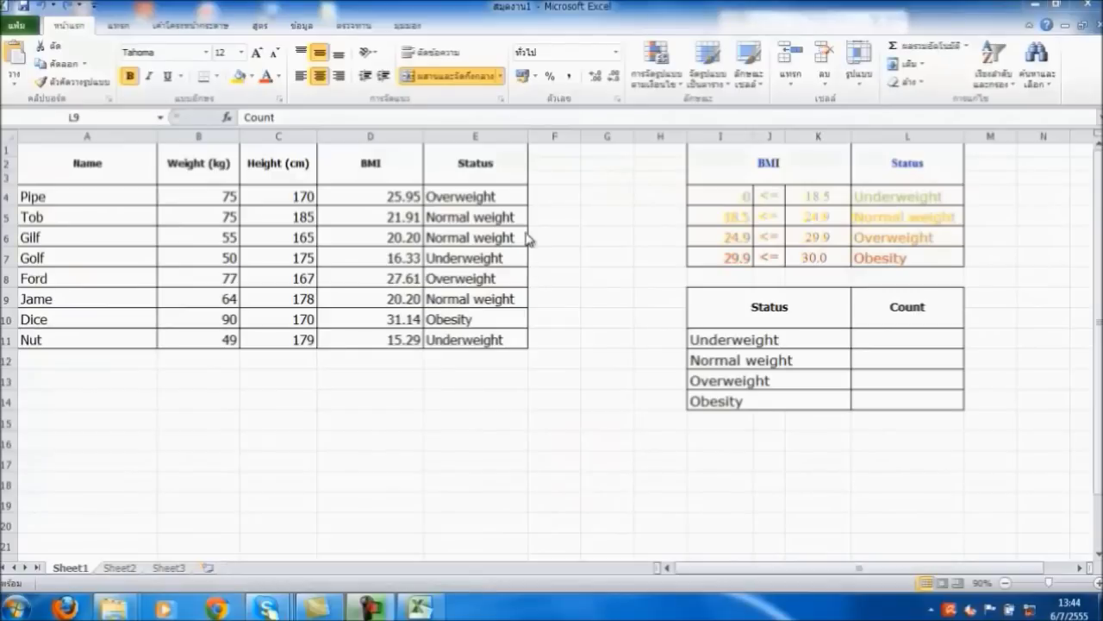
pyautogui.click(492, 196)
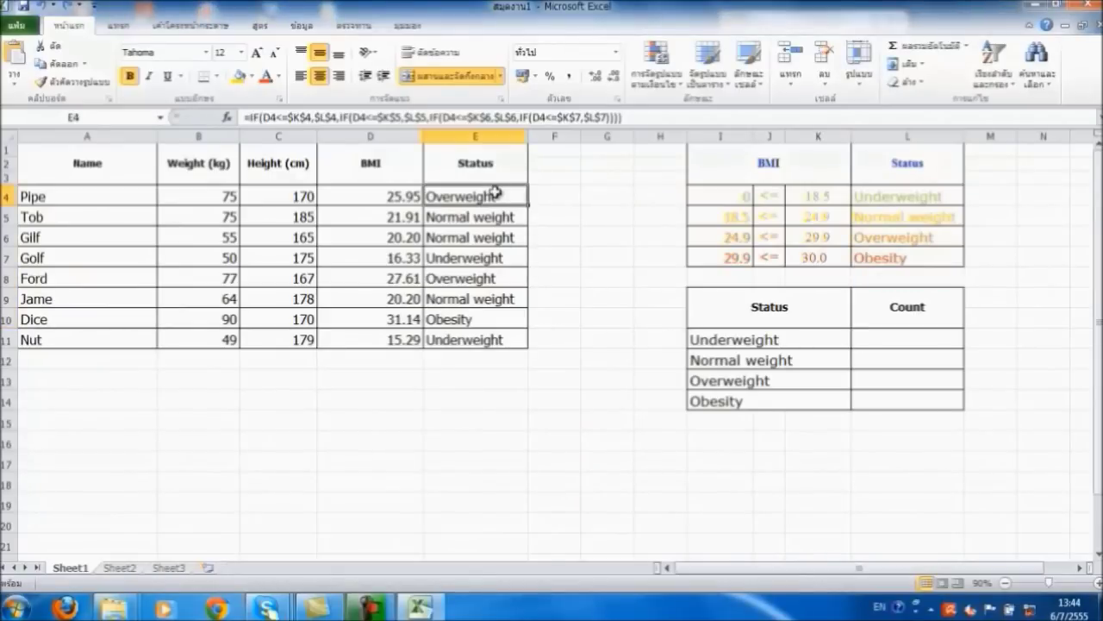
pyautogui.click(498, 340)
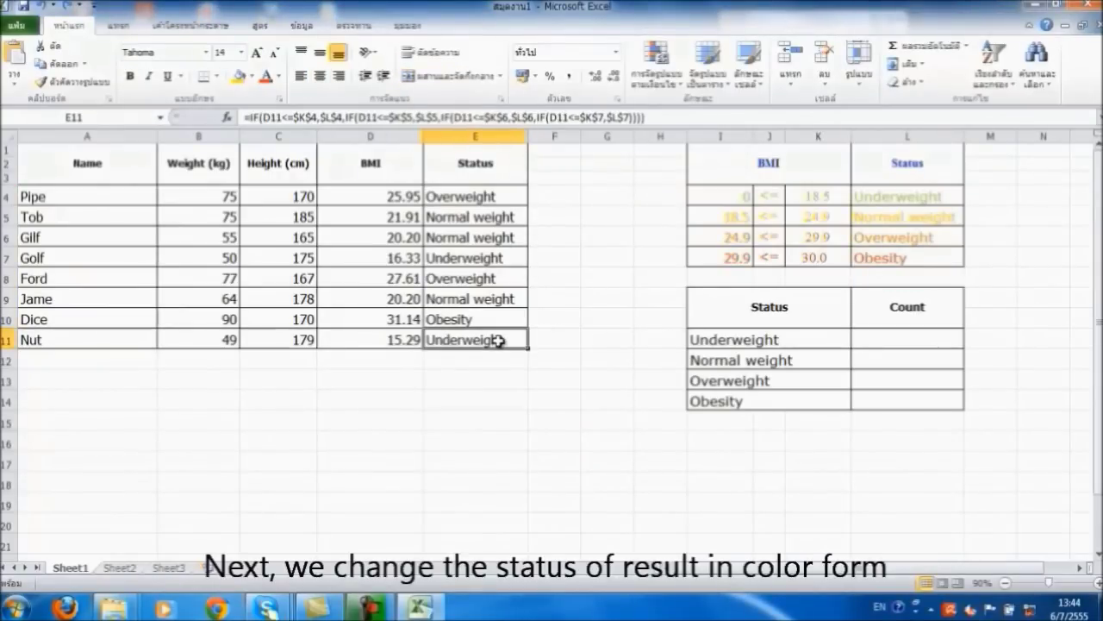
# Select the status cells E4:E11 plus the count table's status names
pyautogui.moveTo(500, 196); pyautogui.dragTo(511, 356)
pyautogui.click(511, 356)
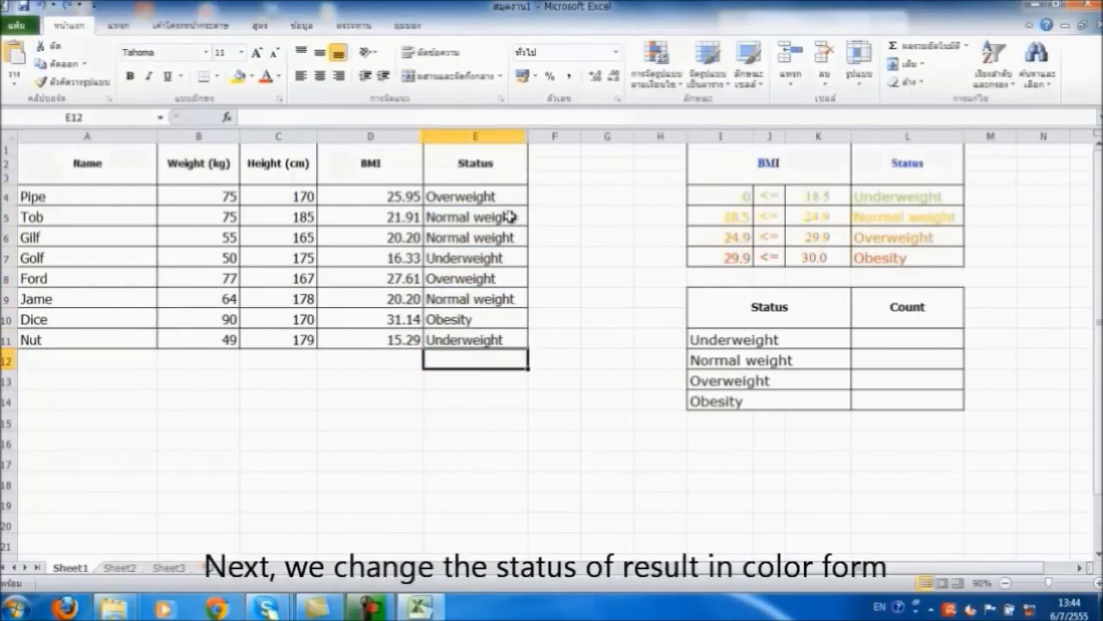
pyautogui.moveTo(503, 196); pyautogui.dragTo(516, 341)
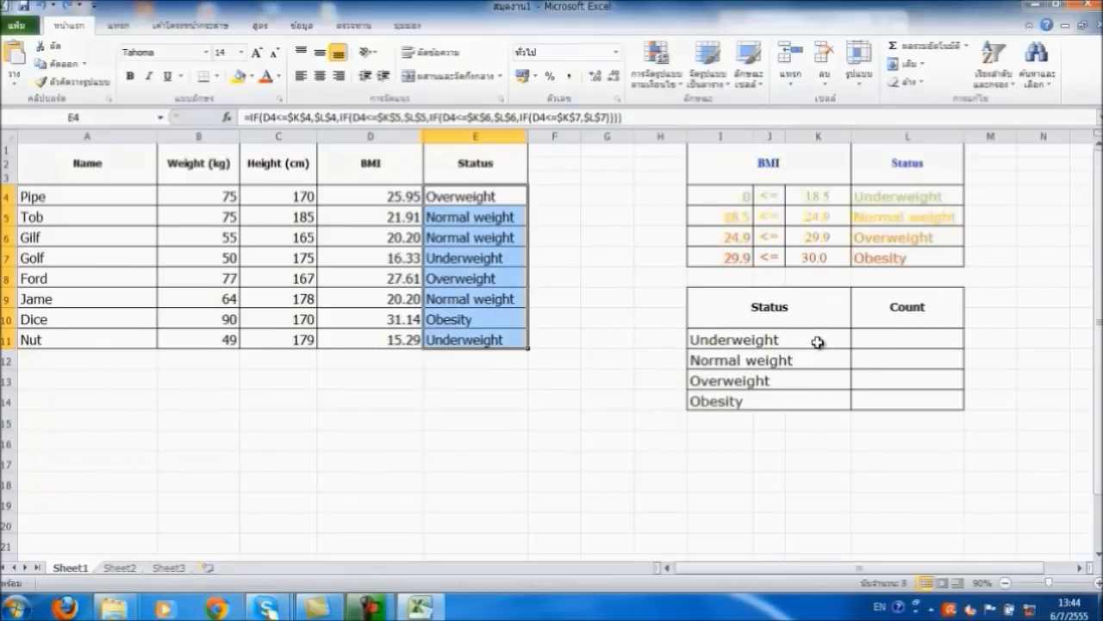
pyautogui.keyDown('ctrl'); pyautogui.click(817, 342); pyautogui.keyUp('ctrl')
pyautogui.keyDown('ctrl'); pyautogui.click(808, 362); pyautogui.keyUp('ctrl')
# Add a Specific Text rule matching $L$4 (Underweight) with light green font colour
pyautogui.keyDown('ctrl'); pyautogui.click(805, 380); pyautogui.keyUp('ctrl')
pyautogui.keyDown('ctrl'); pyautogui.click(801, 400); pyautogui.keyUp('ctrl')
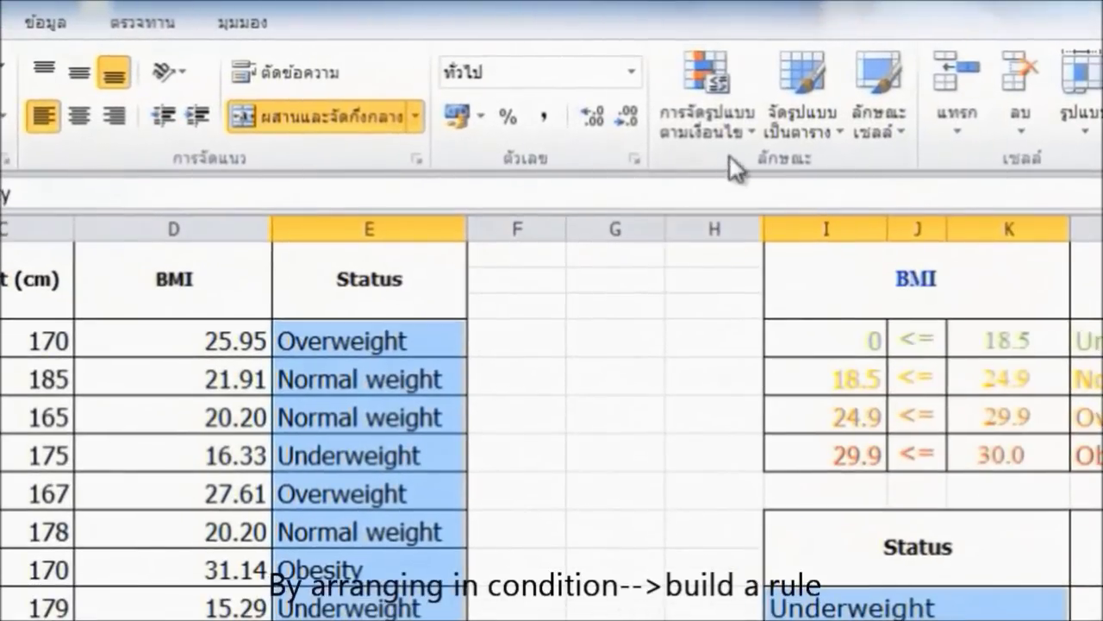
pyautogui.click(678, 90)
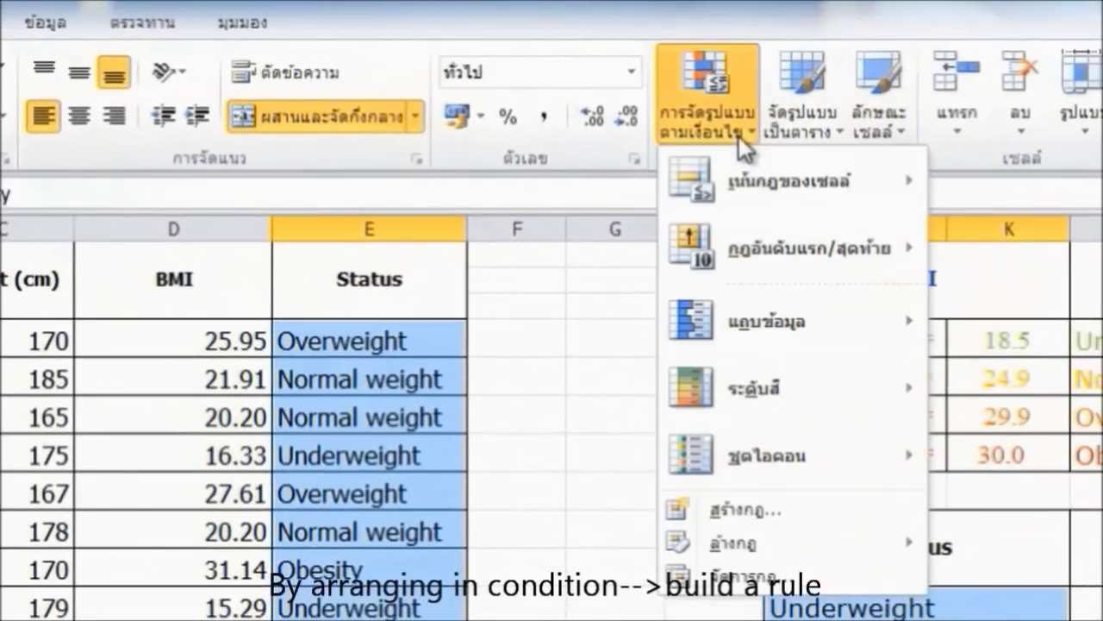
pyautogui.click(764, 504)
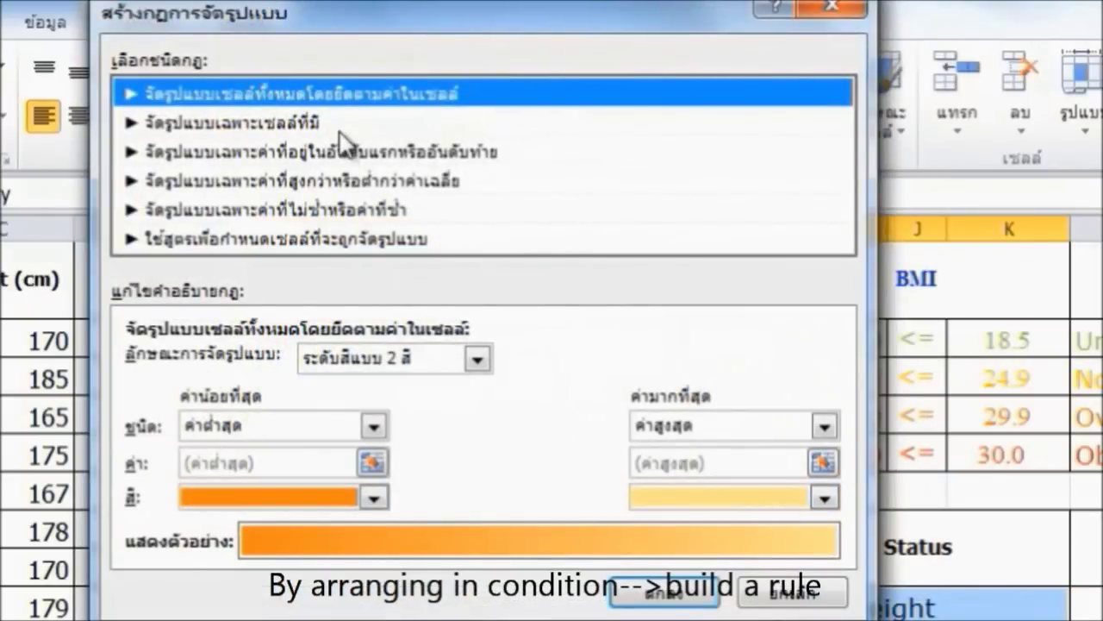
pyautogui.click(340, 122)
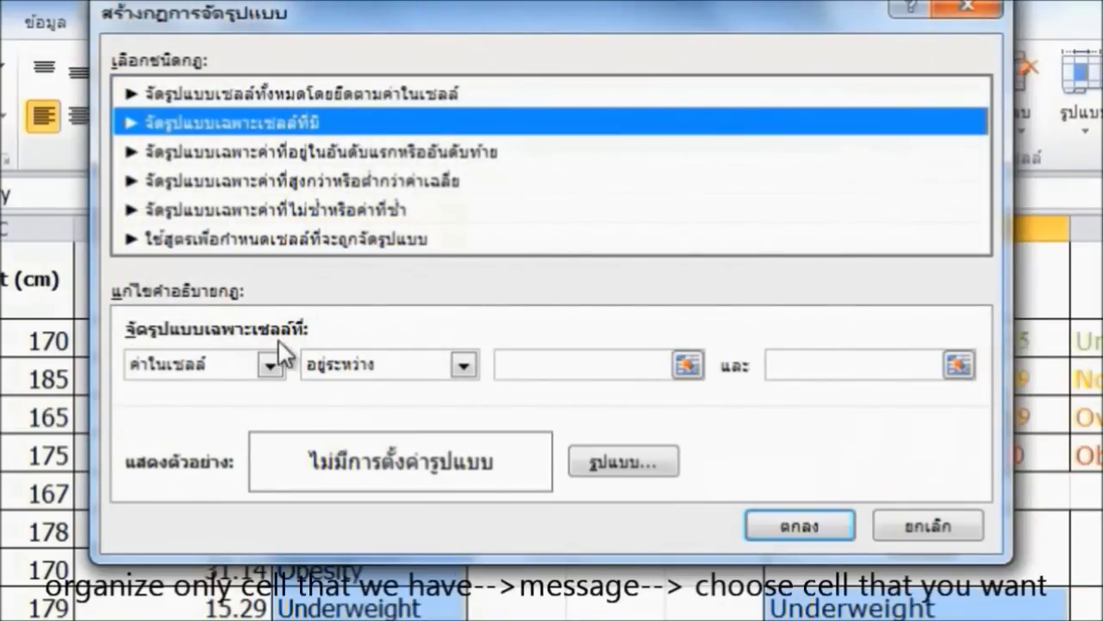
pyautogui.click(270, 365)
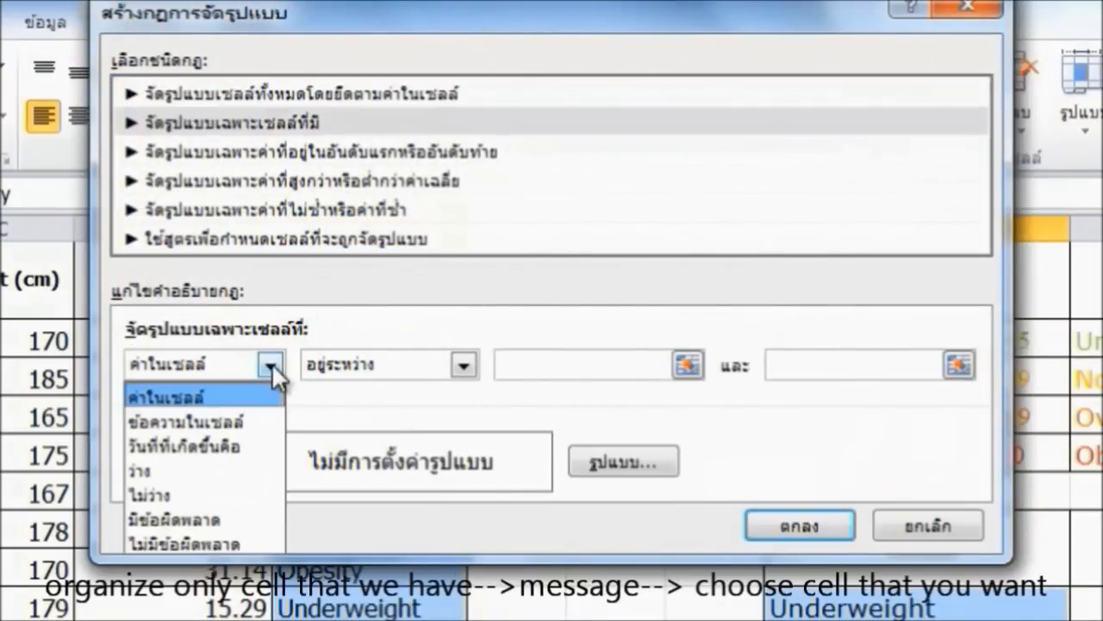
pyautogui.click(239, 418)
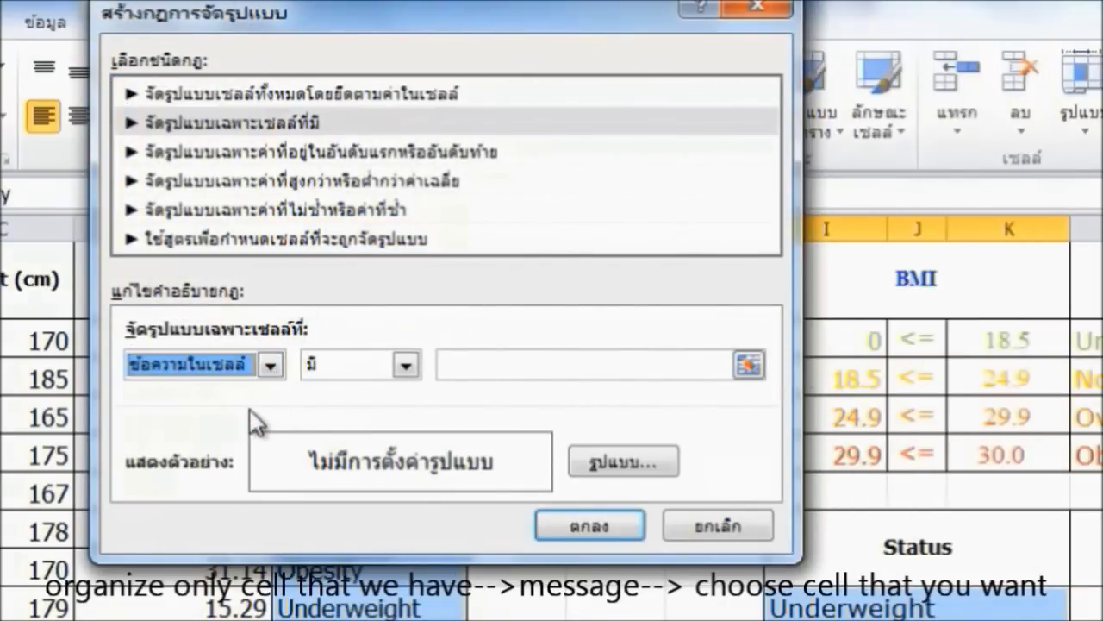
pyautogui.click(496, 363)
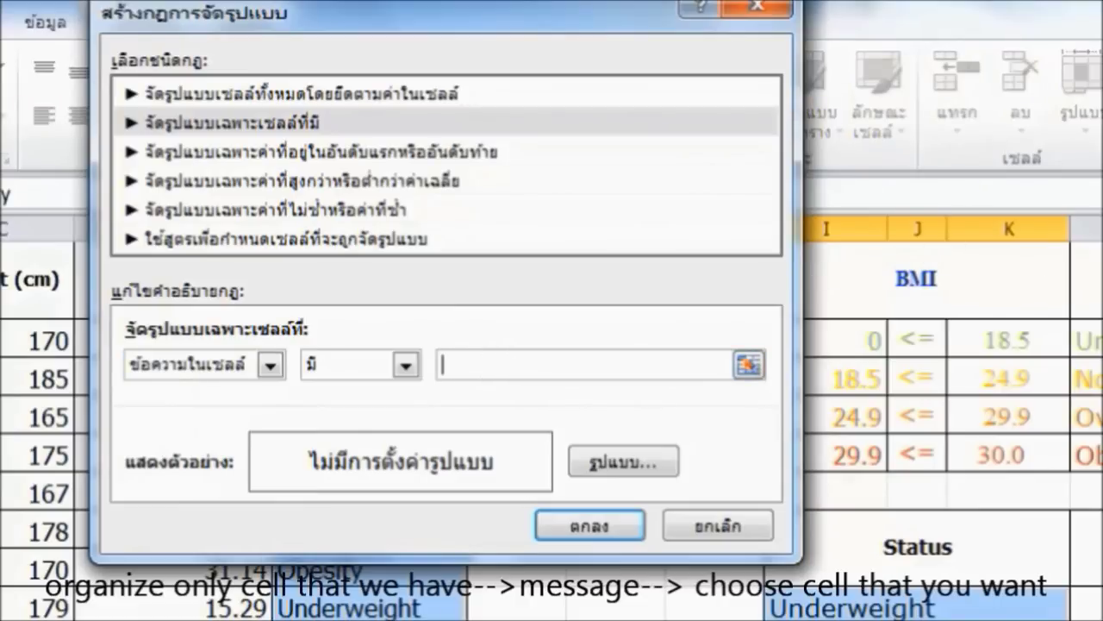
pyautogui.click(1078, 342)
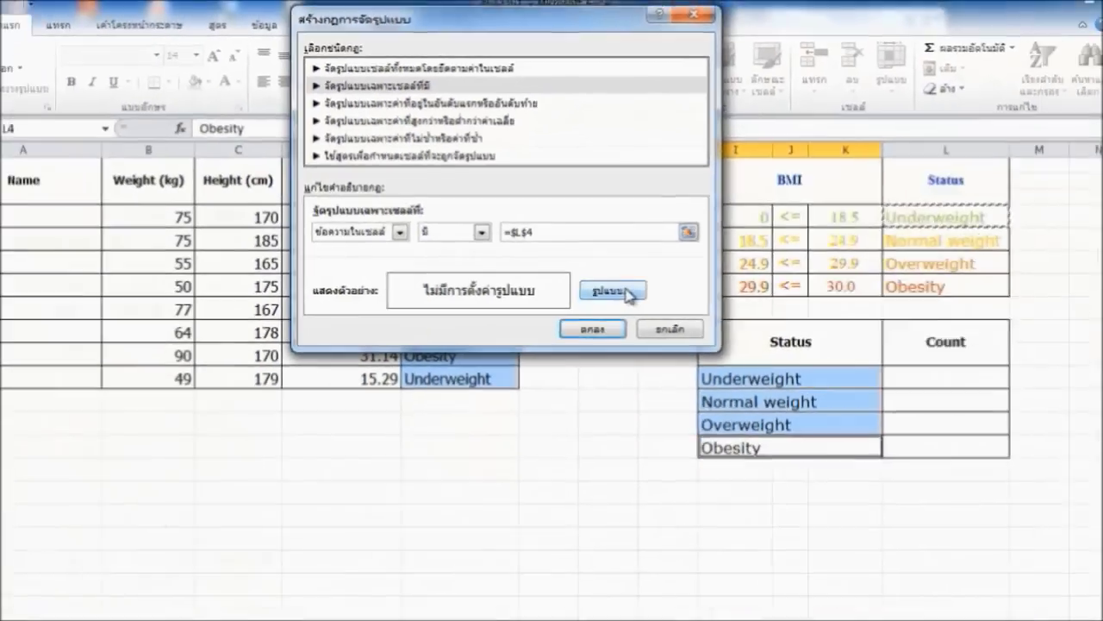
pyautogui.click(628, 294)
pyautogui.click(644, 187)
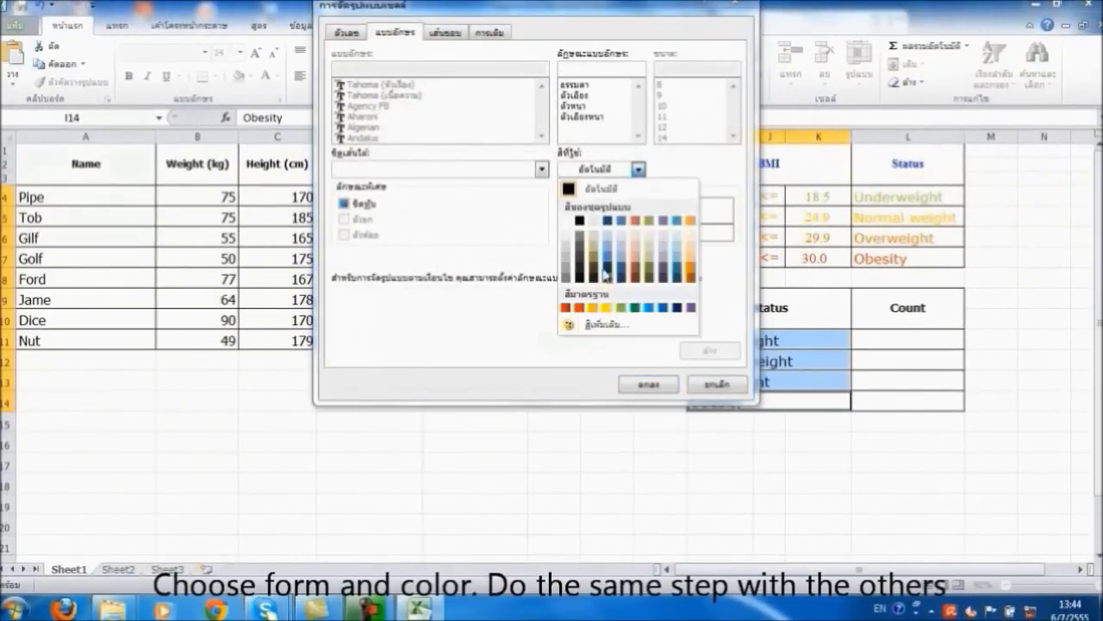
pyautogui.click(621, 308)
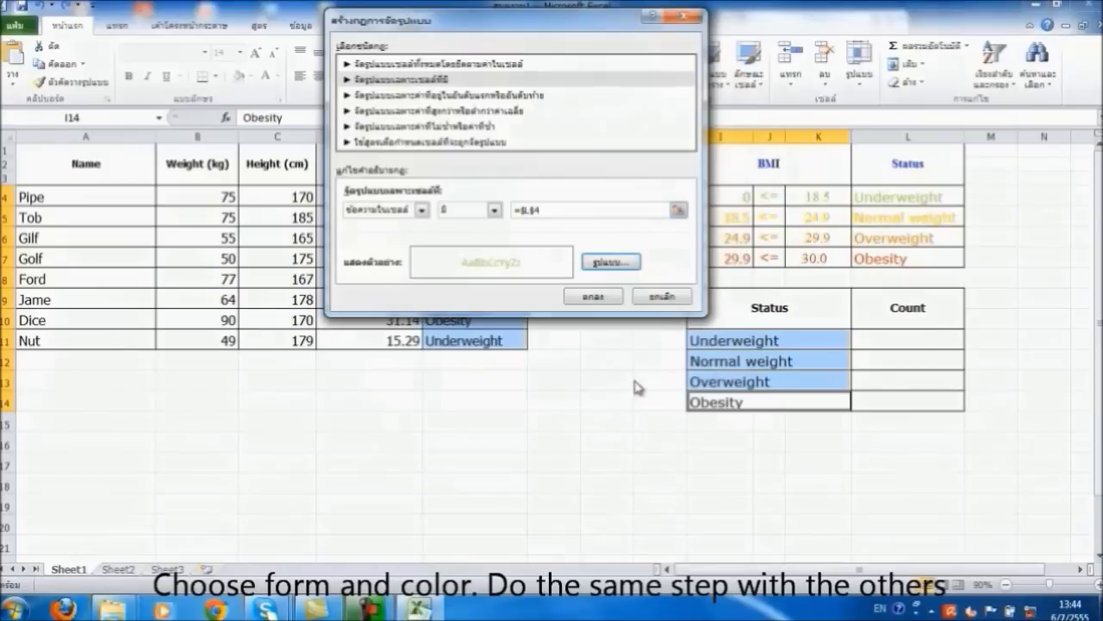
pyautogui.click(592, 296)
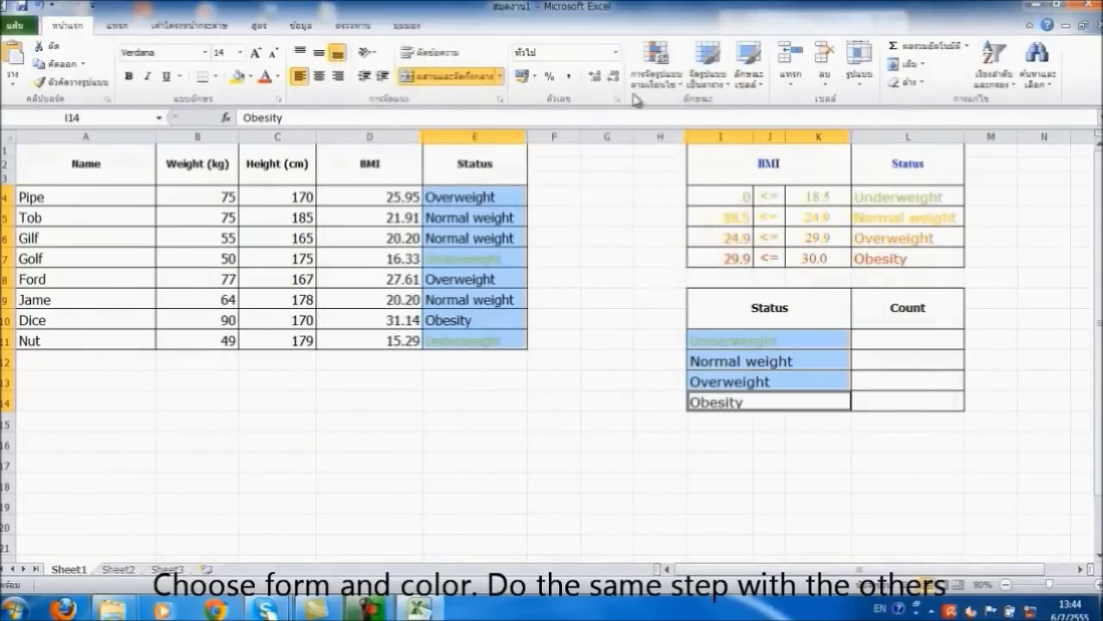
pyautogui.click(657, 69)
# Add a Specific Text rule matching $L$5 (Normal weight) with light orange font
pyautogui.click(670, 290)
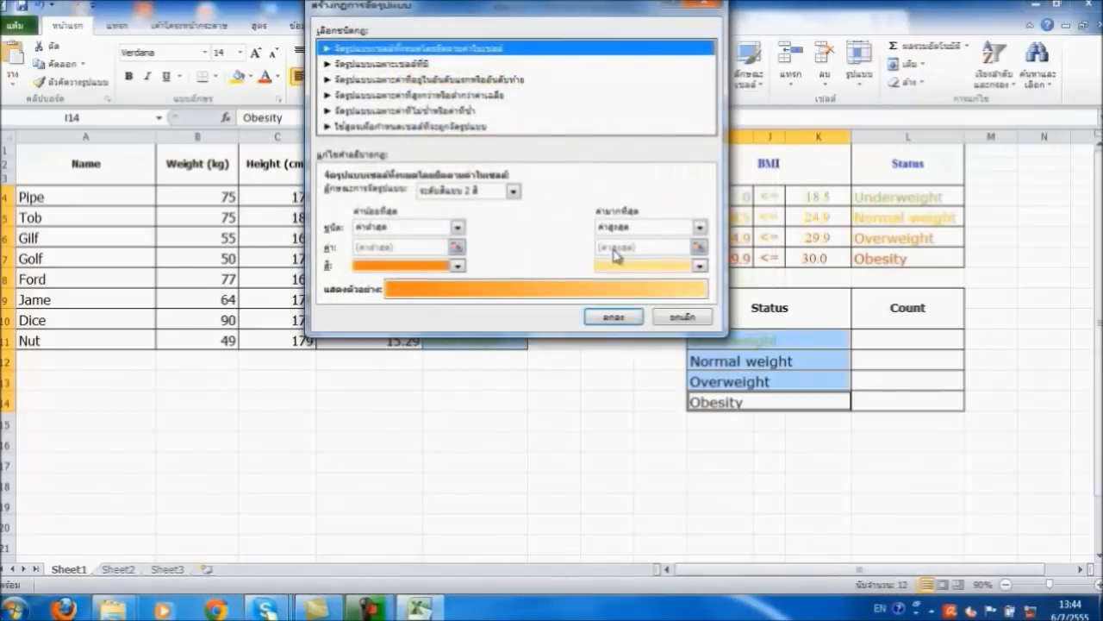
pyautogui.click(420, 65)
pyautogui.click(411, 191)
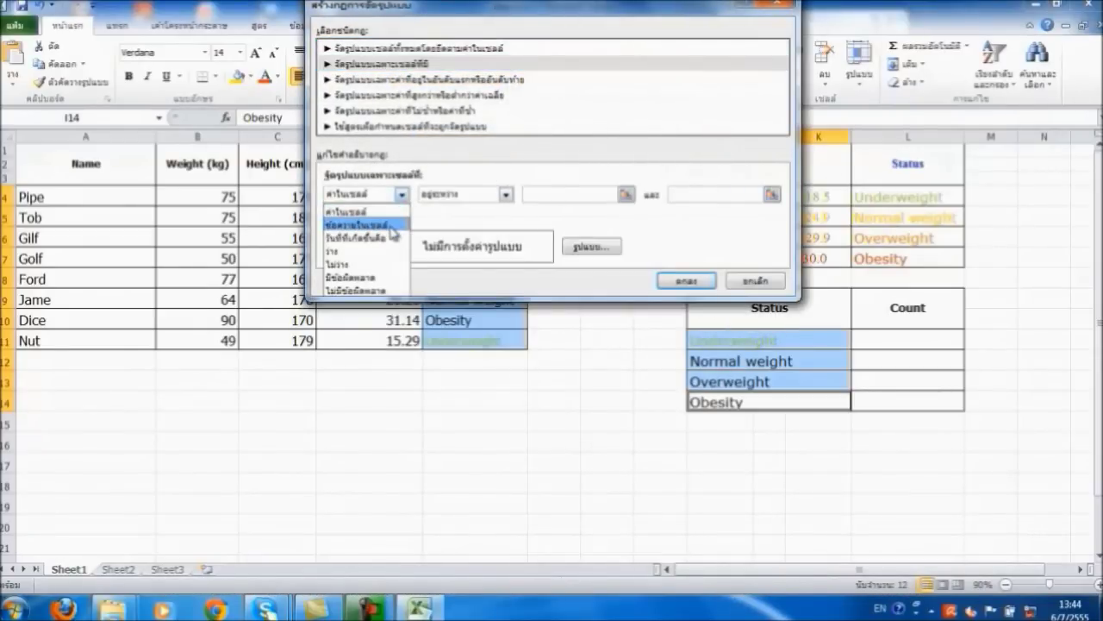
pyautogui.click(390, 221)
pyautogui.click(518, 194)
pyautogui.click(857, 217)
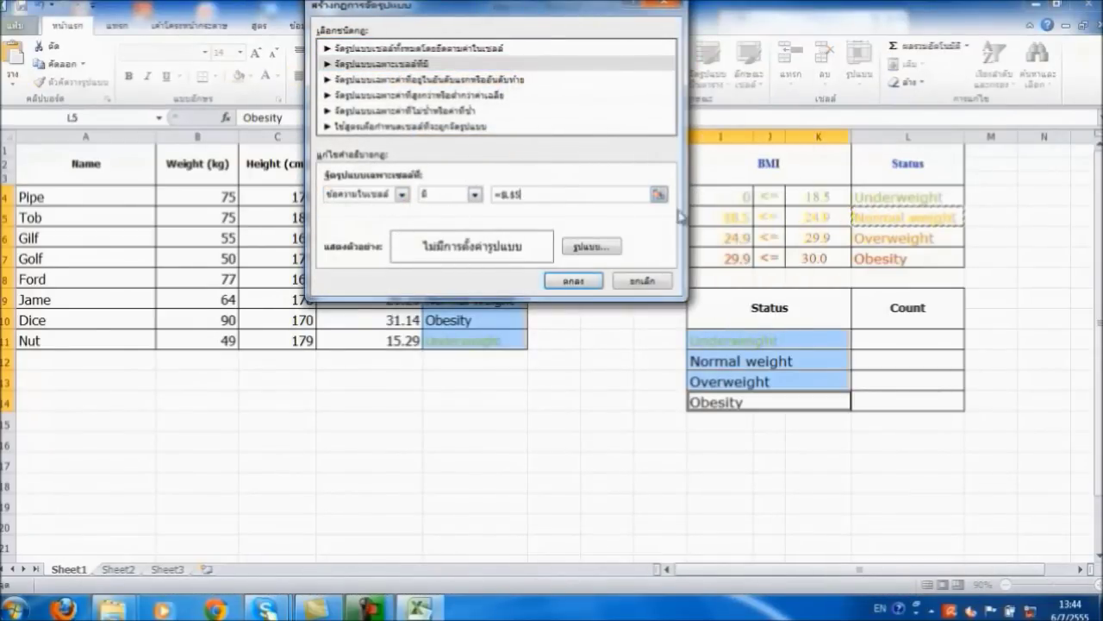
pyautogui.click(588, 249)
pyautogui.click(619, 170)
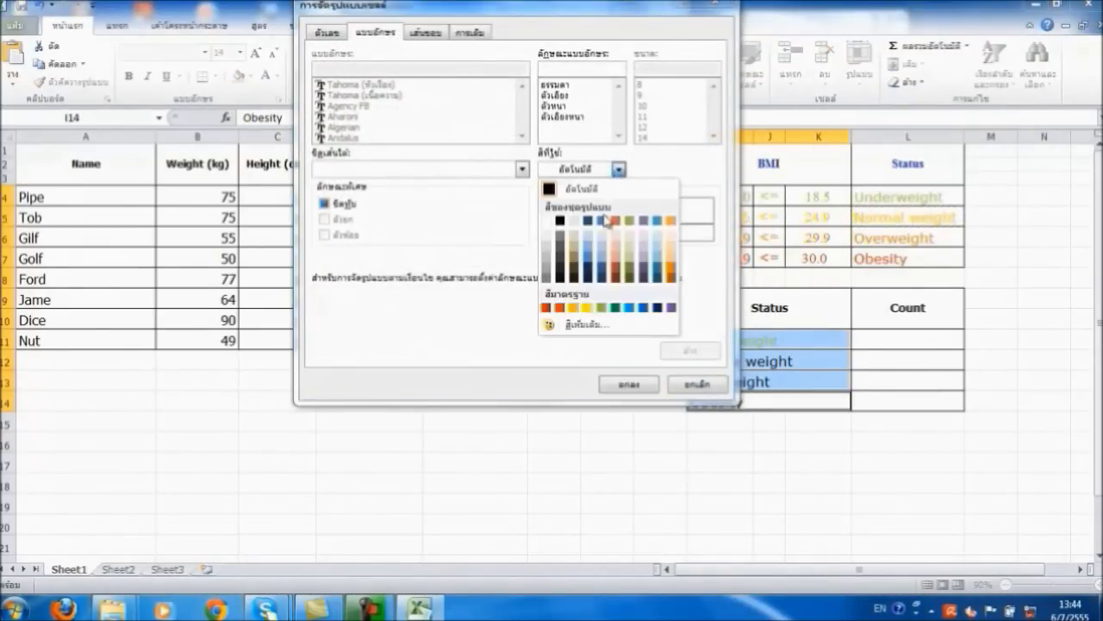
pyautogui.click(580, 308)
pyautogui.click(635, 385)
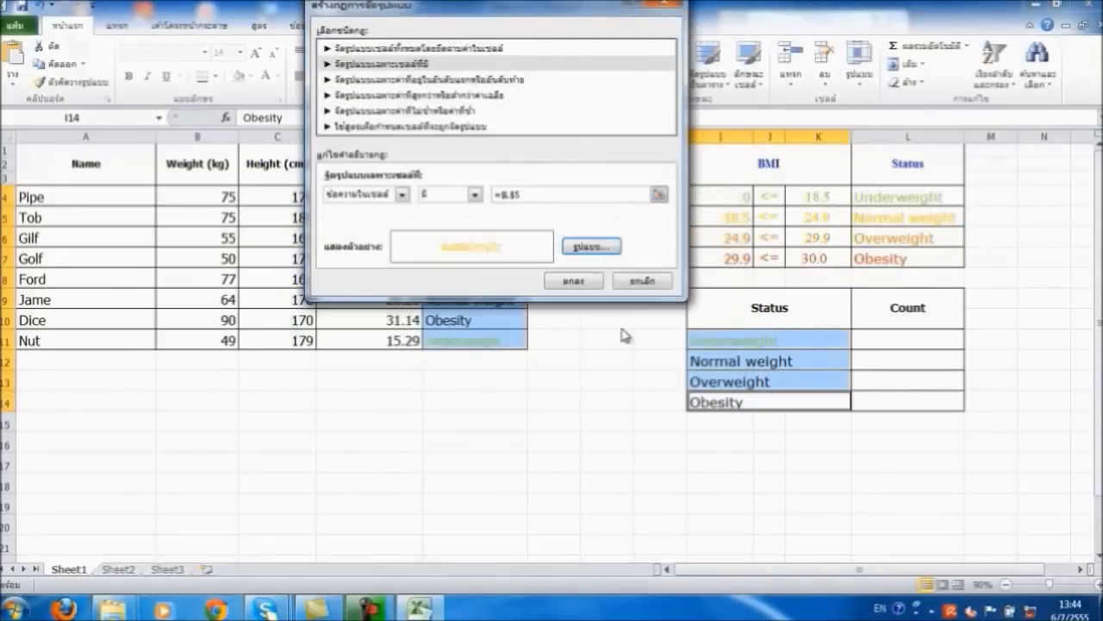
pyautogui.click(570, 280)
# Add a Specific Text rule matching $L$6 (Overweight) with orange font
pyautogui.click(671, 86)
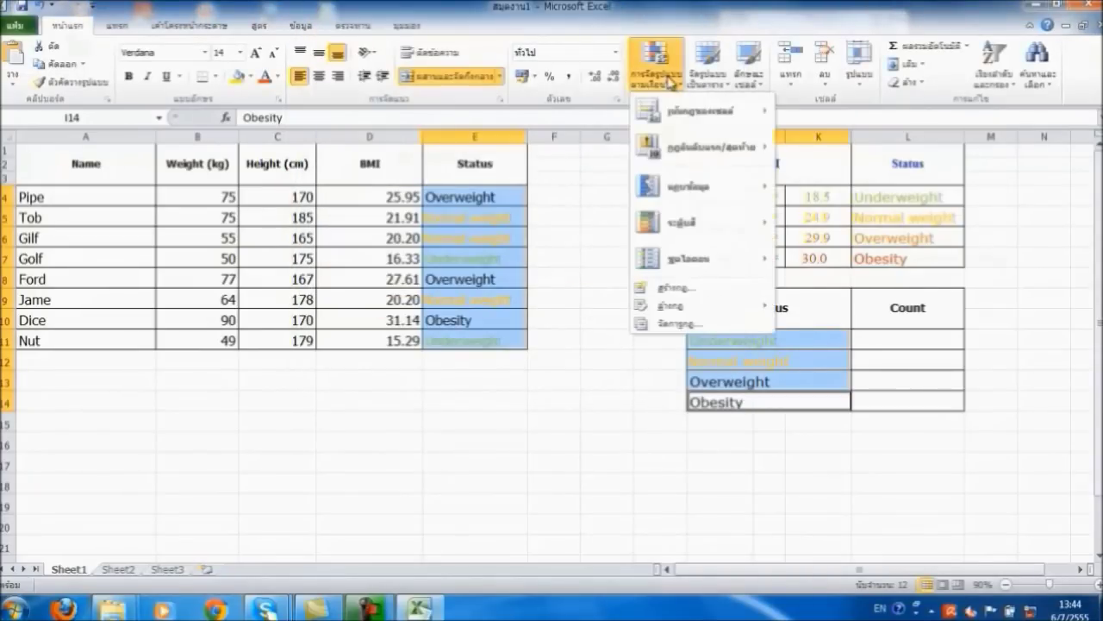
pyautogui.click(681, 289)
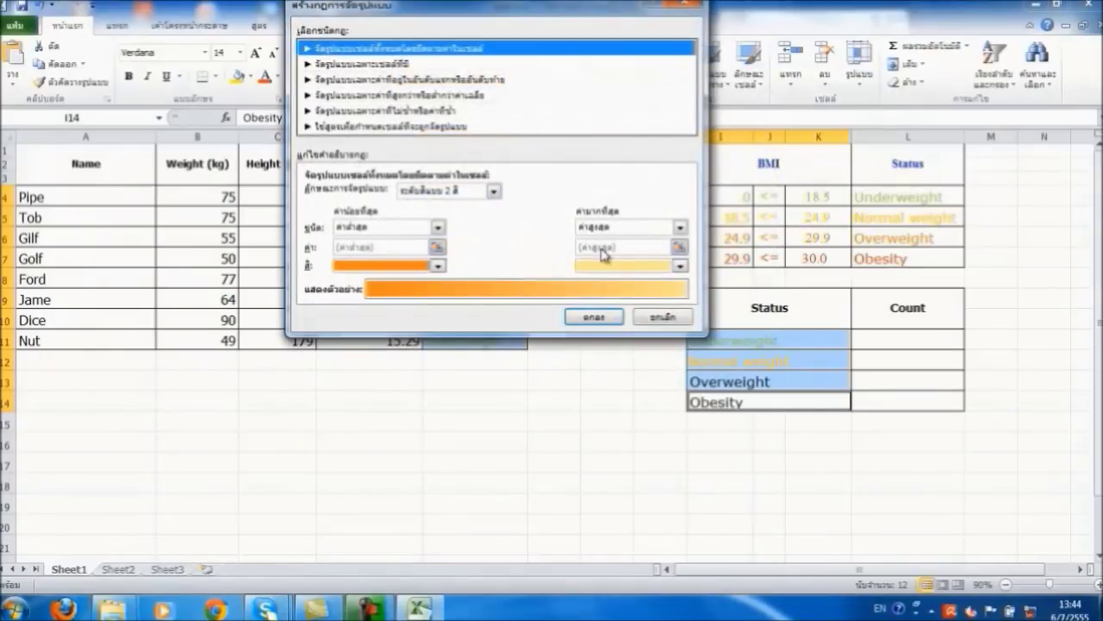
pyautogui.click(429, 65)
pyautogui.click(392, 194)
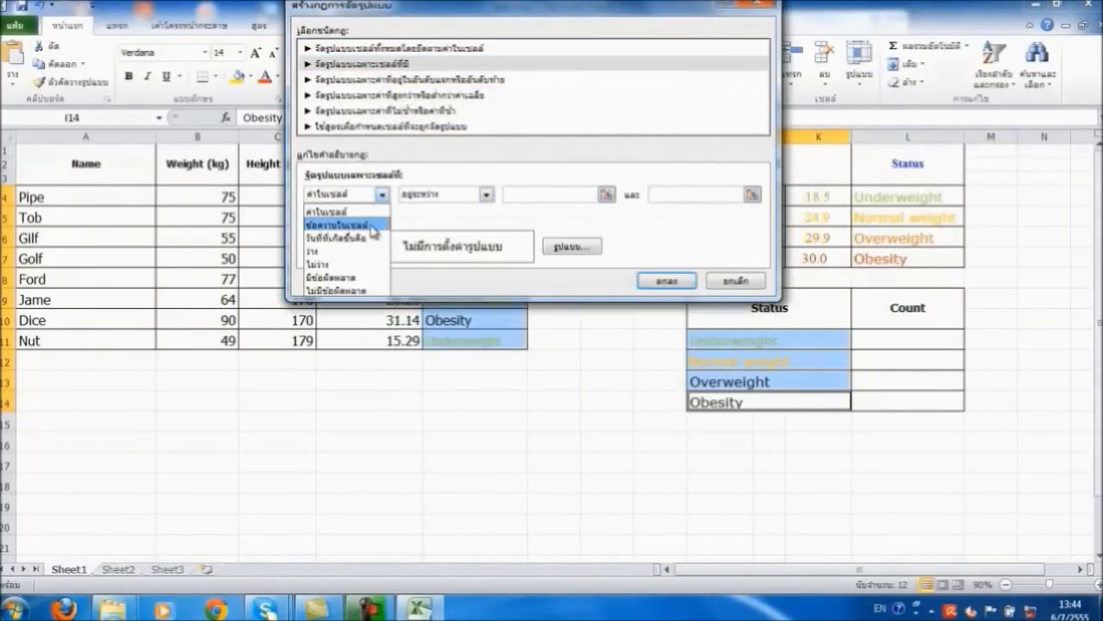
pyautogui.click(371, 222)
pyautogui.click(544, 193)
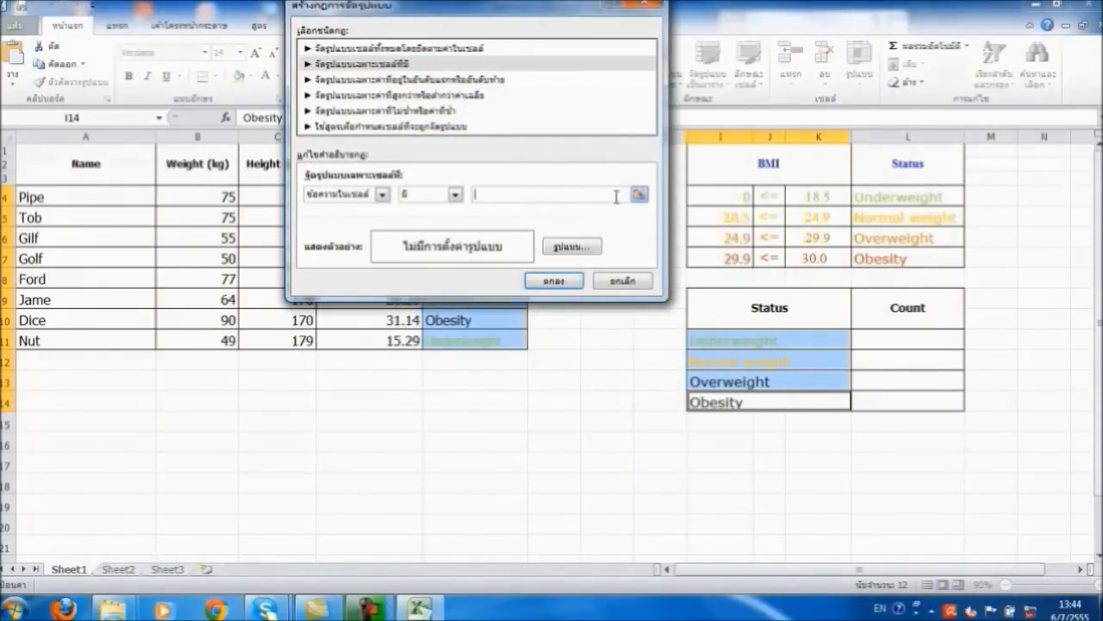
pyautogui.click(875, 237)
pyautogui.click(578, 251)
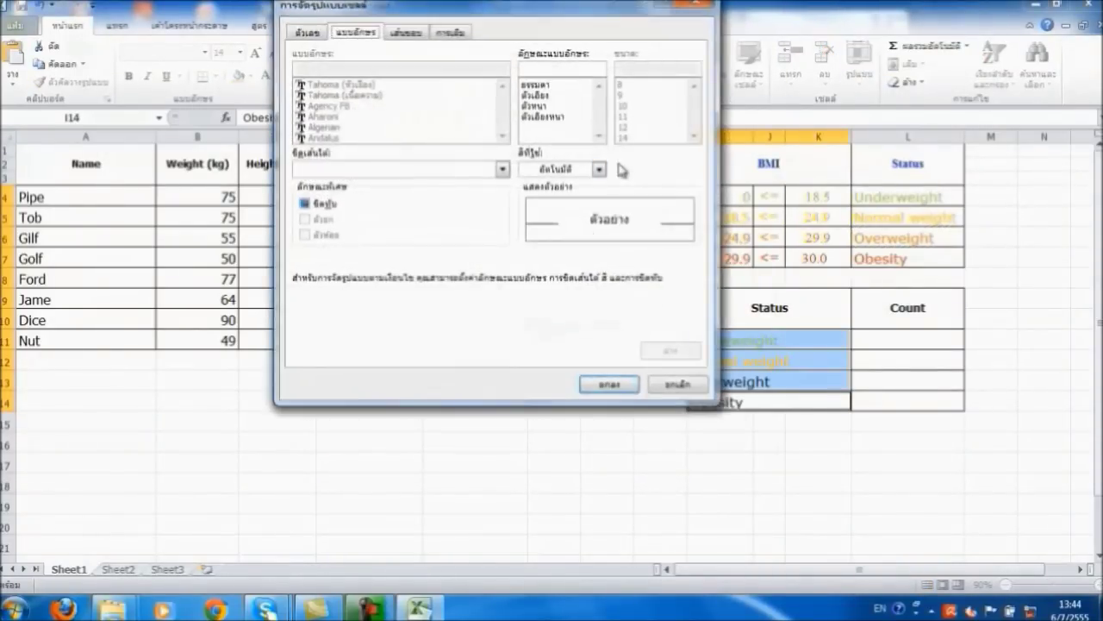
pyautogui.click(598, 169)
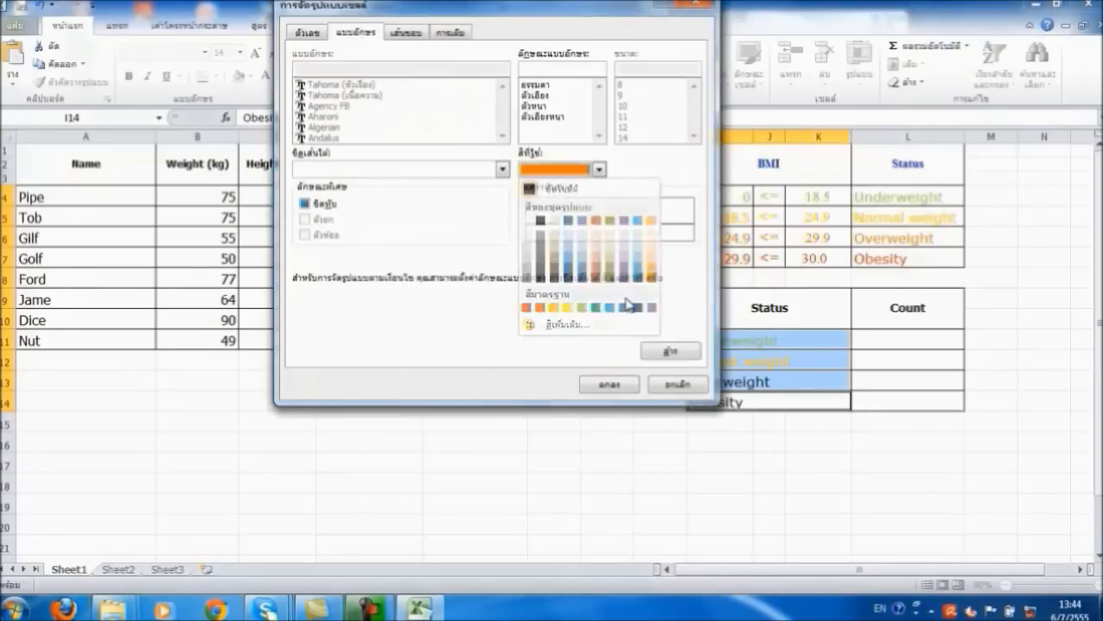
pyautogui.click(657, 277)
pyautogui.click(615, 386)
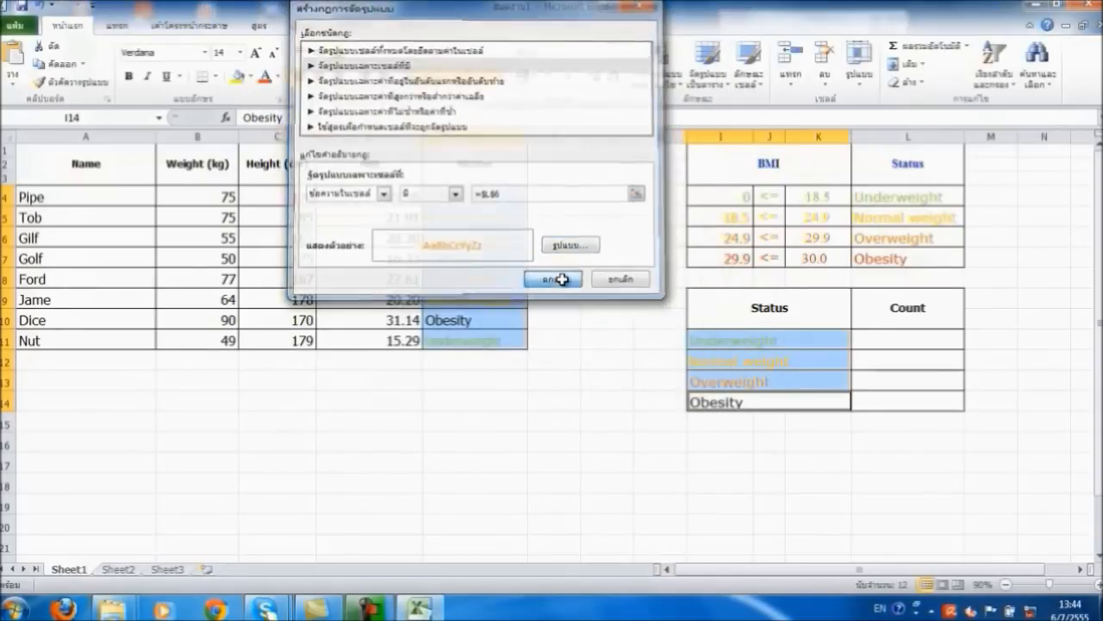
pyautogui.click(556, 279)
# Add a Specific Text rule matching $L$7 (Obesity) with orange-red font colour
pyautogui.click(670, 62)
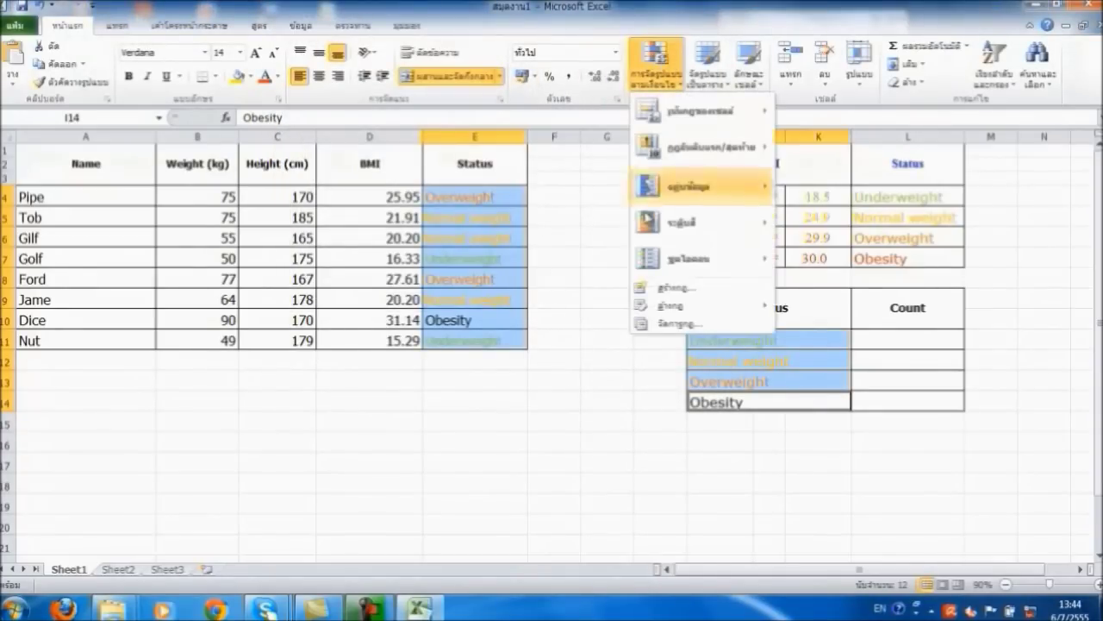
pyautogui.click(676, 285)
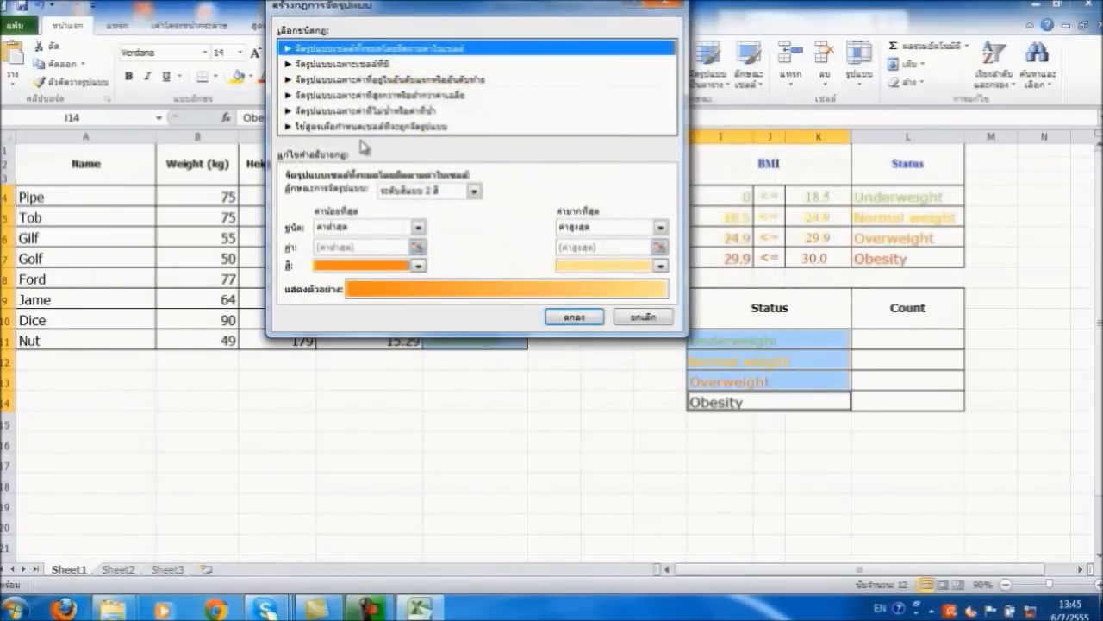
pyautogui.click(366, 63)
pyautogui.click(351, 193)
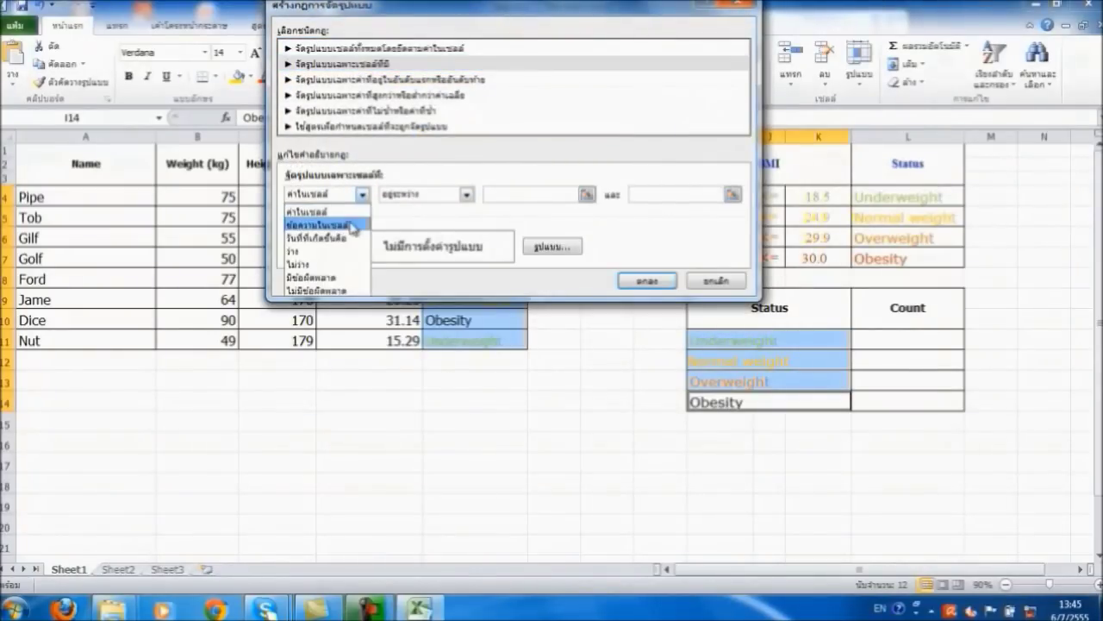
pyautogui.click(349, 226)
pyautogui.click(577, 194)
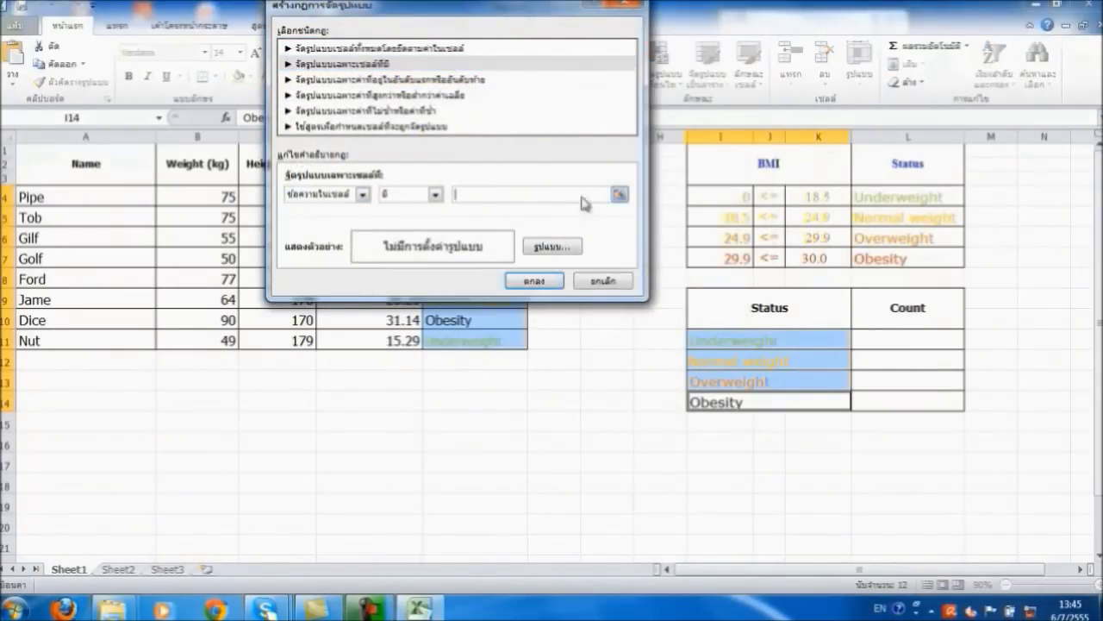
pyautogui.click(884, 256)
pyautogui.click(552, 247)
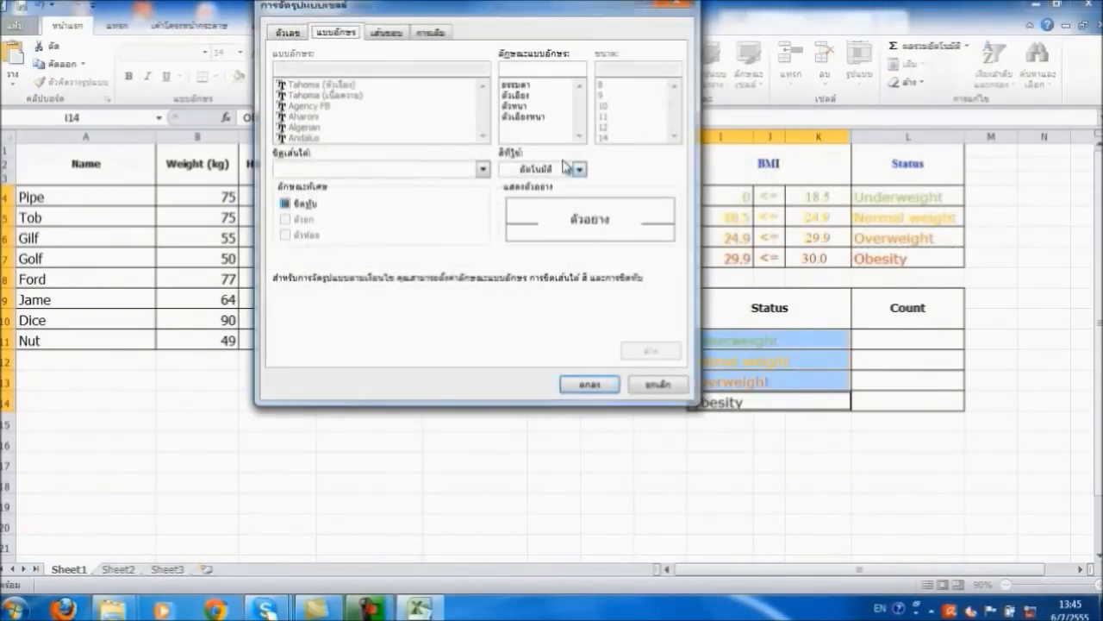
pyautogui.click(580, 169)
pyautogui.click(525, 308)
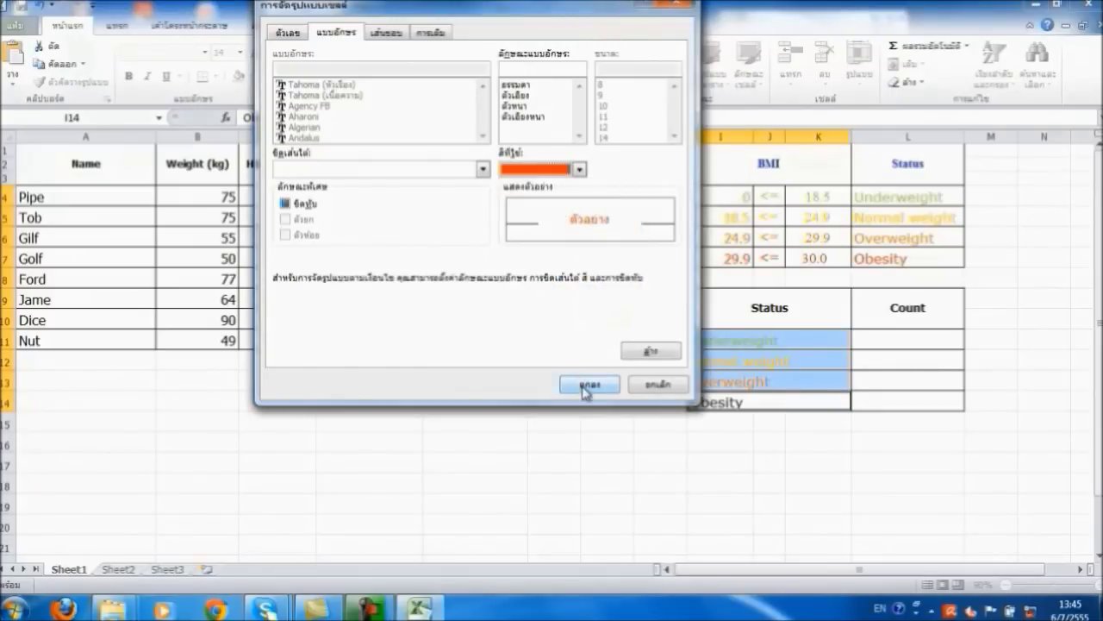
pyautogui.click(586, 385)
pyautogui.click(527, 280)
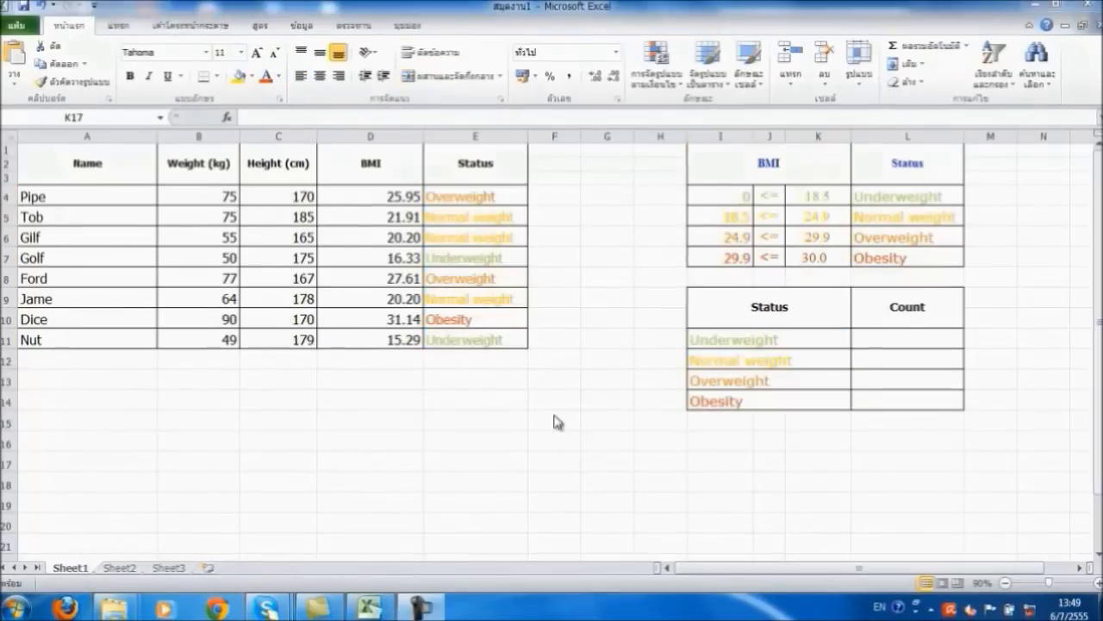
pyautogui.click(907, 342)
# Start typing =COUNTIF( in L11 for the Underweight count
pyautogui.click(433, 118)
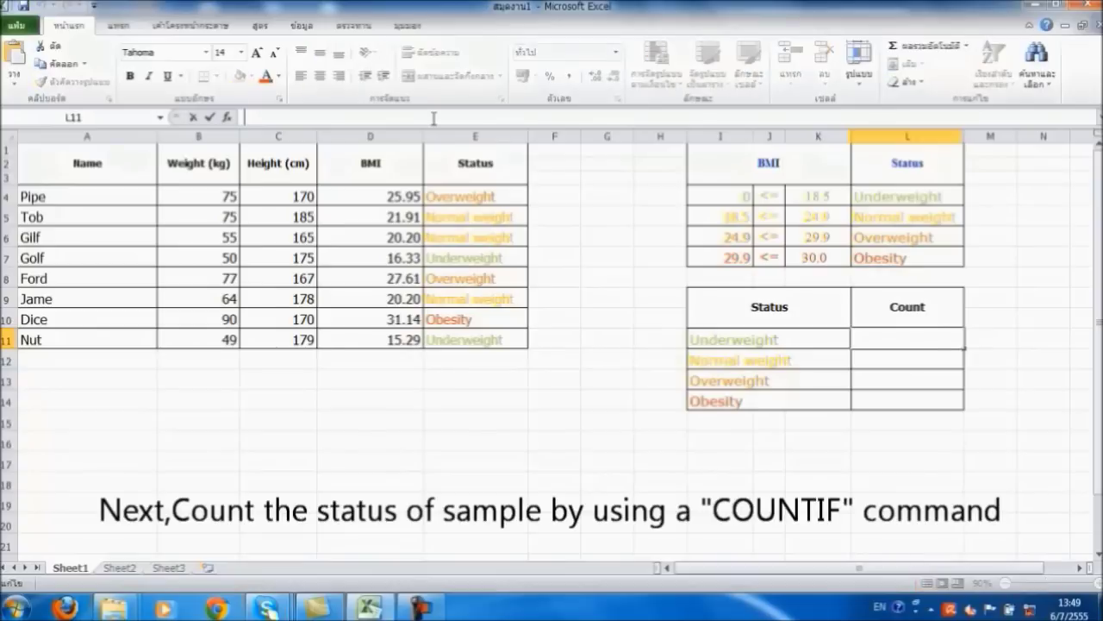
pyautogui.write('=COUNT')
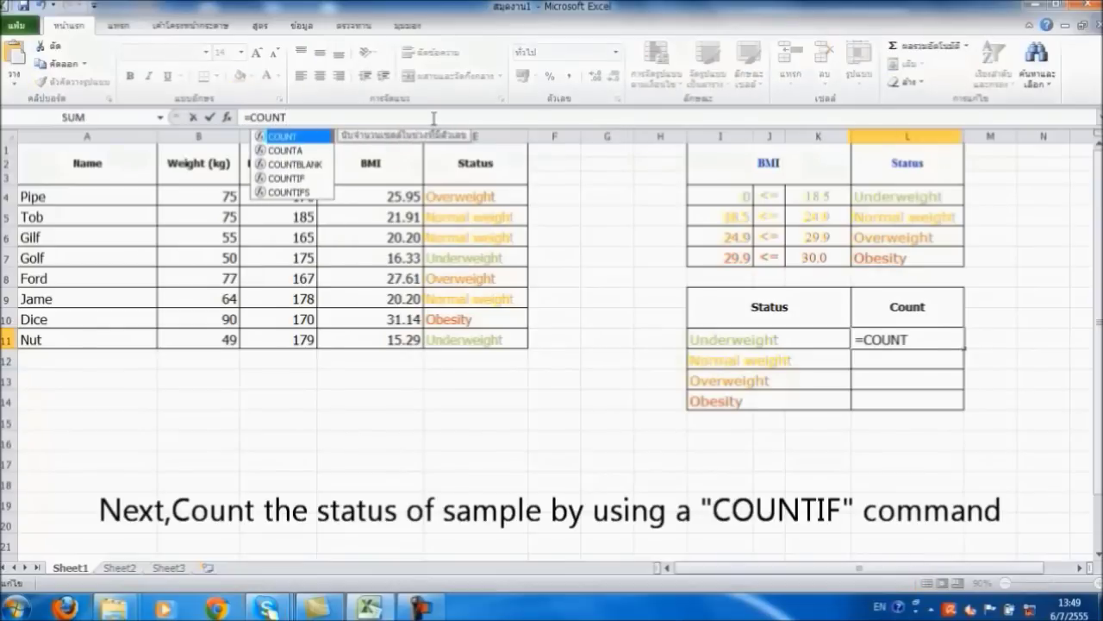
pyautogui.write('IF(*')
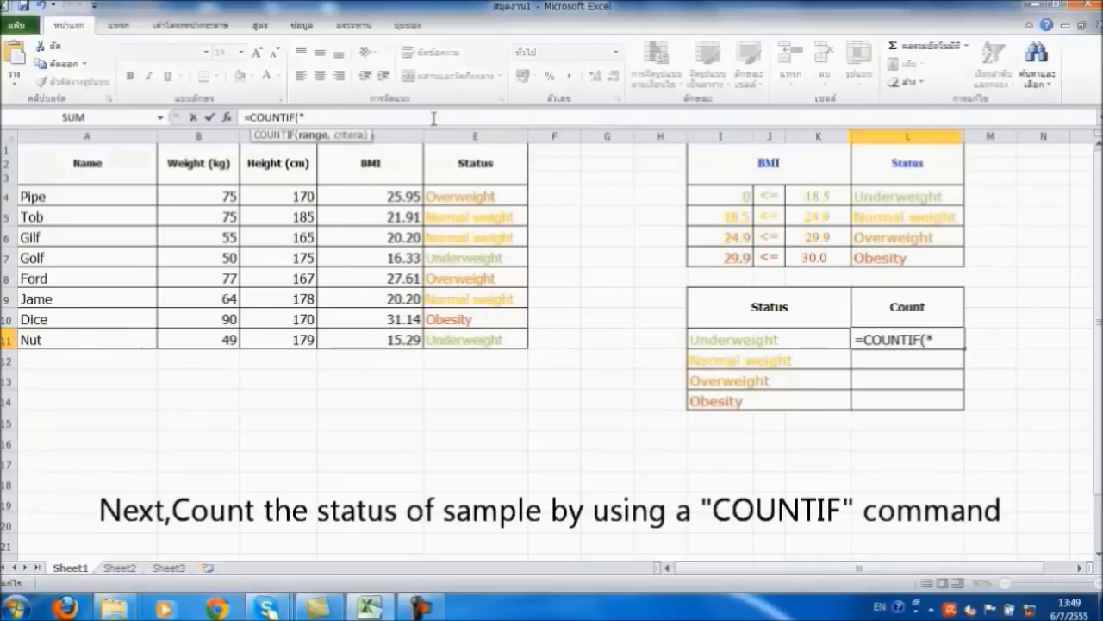